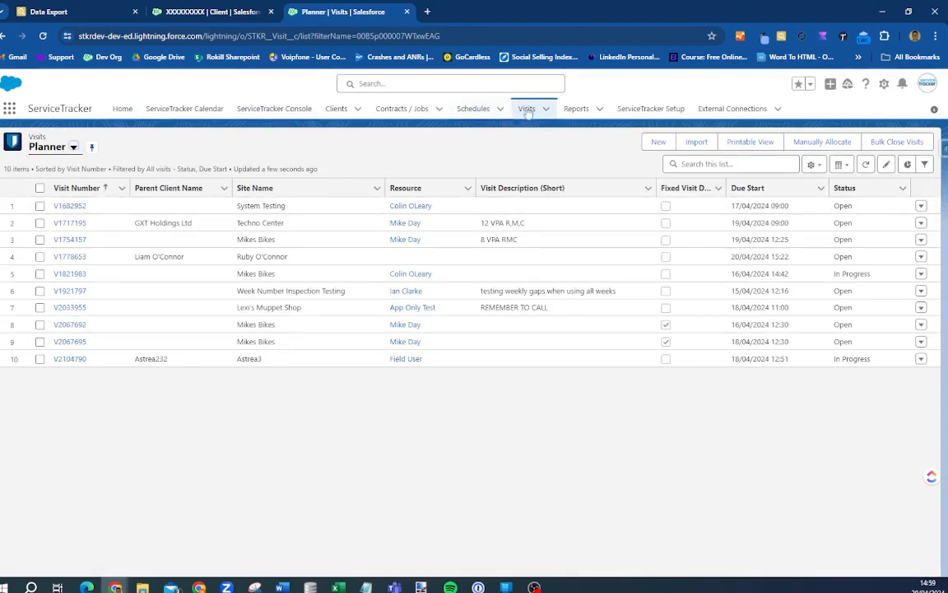
Open the visit for the System Testing site and review the sections and fields on its Details page
{"action": "left_click", "coordinate": [63, 207]}
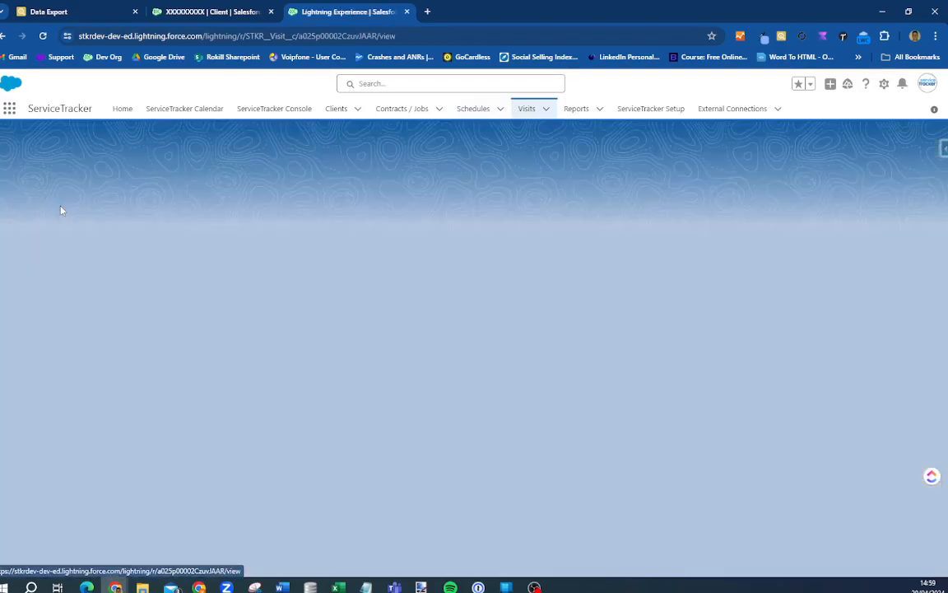
{"action": "scroll", "coordinate": [354, 333], "scroll_direction": "down", "scroll_amount": 2}
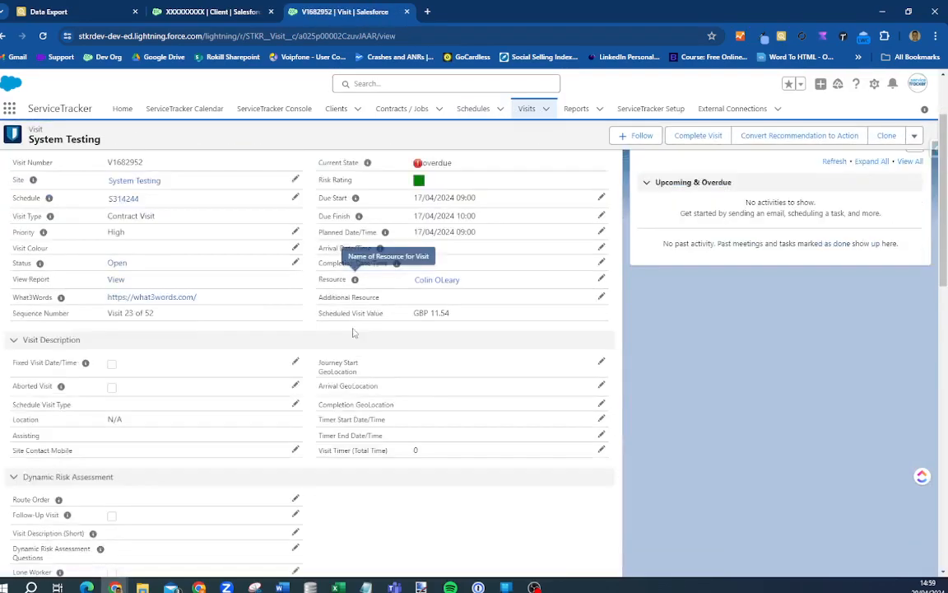
{"action": "scroll", "coordinate": [354, 333], "scroll_direction": "down", "scroll_amount": 2}
{"action": "scroll", "coordinate": [125, 237], "scroll_direction": "down", "scroll_amount": 2}
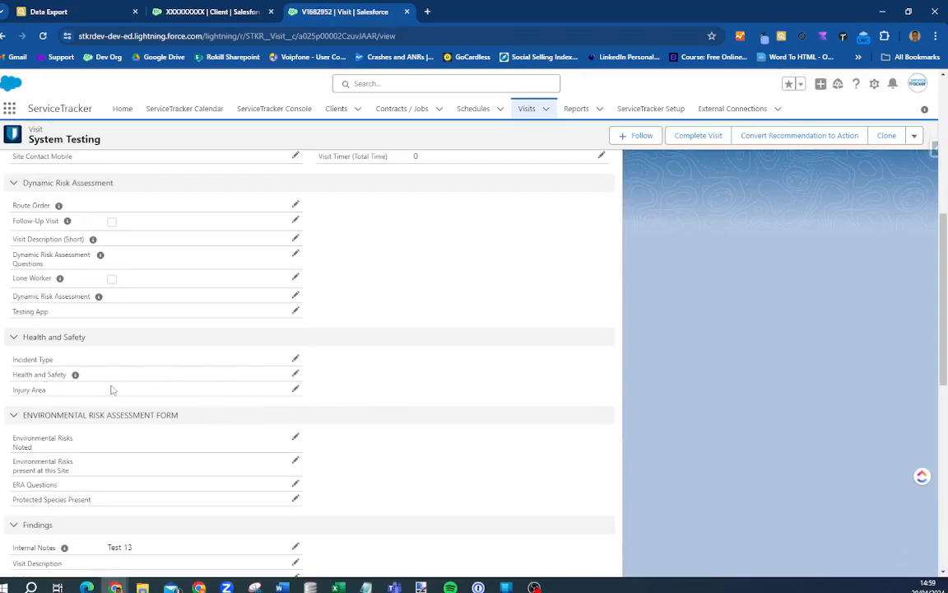
{"action": "scroll", "coordinate": [132, 378], "scroll_direction": "up", "scroll_amount": 2}
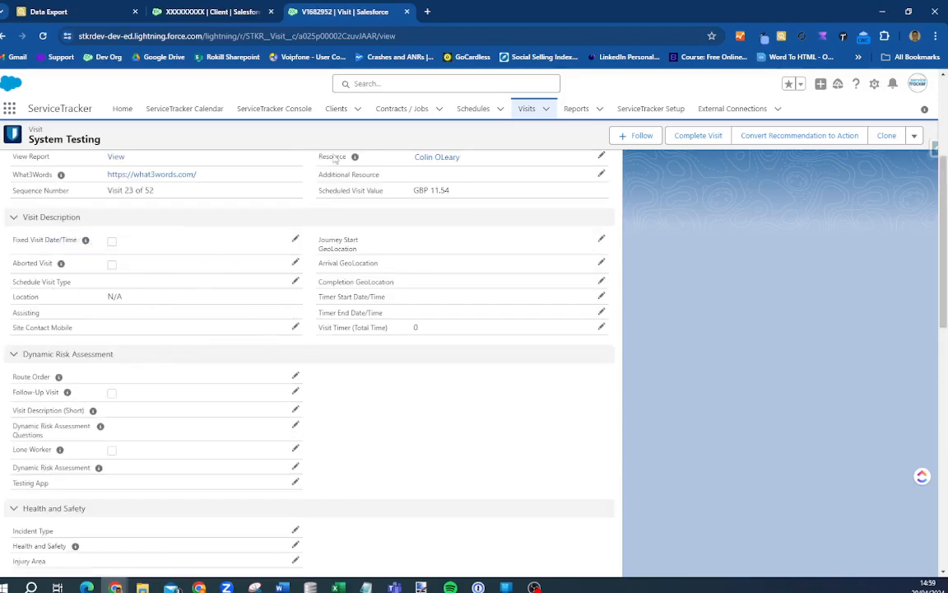
{"action": "scroll", "coordinate": [155, 429], "scroll_direction": "up", "scroll_amount": 3}
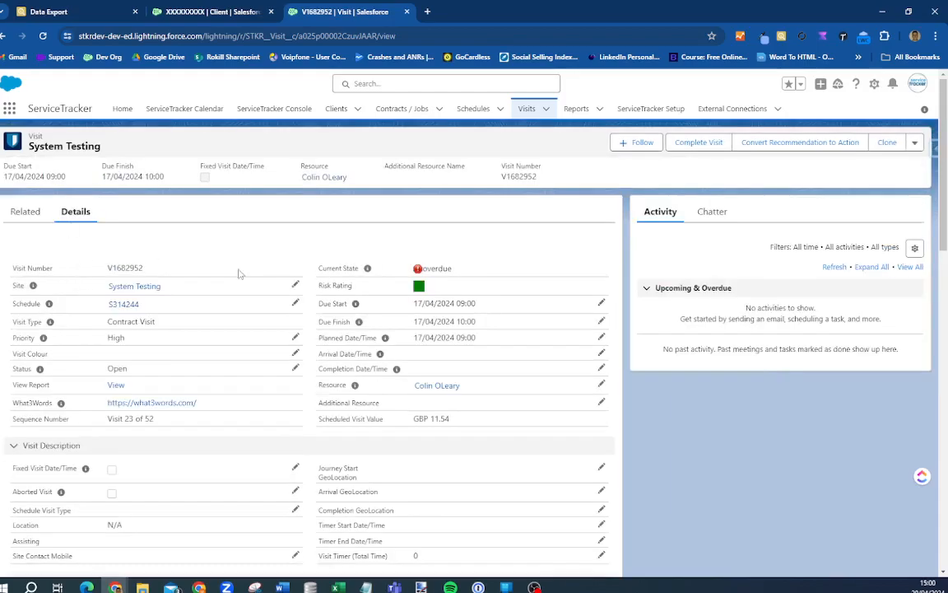
{"action": "scroll", "coordinate": [247, 363], "scroll_direction": "down", "scroll_amount": 2}
{"action": "scroll", "coordinate": [126, 360], "scroll_direction": "down", "scroll_amount": 3}
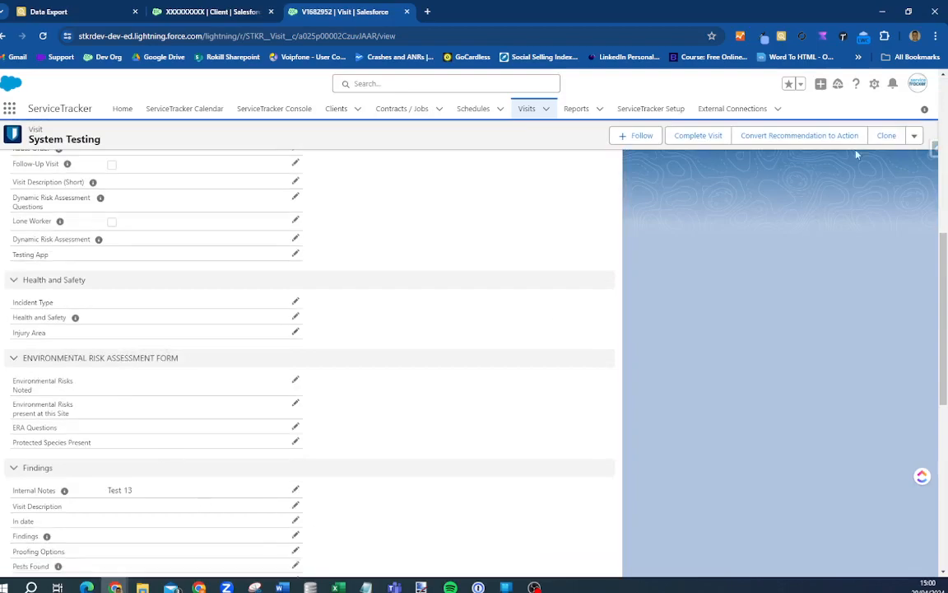
{"action": "scroll", "coordinate": [857, 160], "scroll_direction": "up", "scroll_amount": 2}
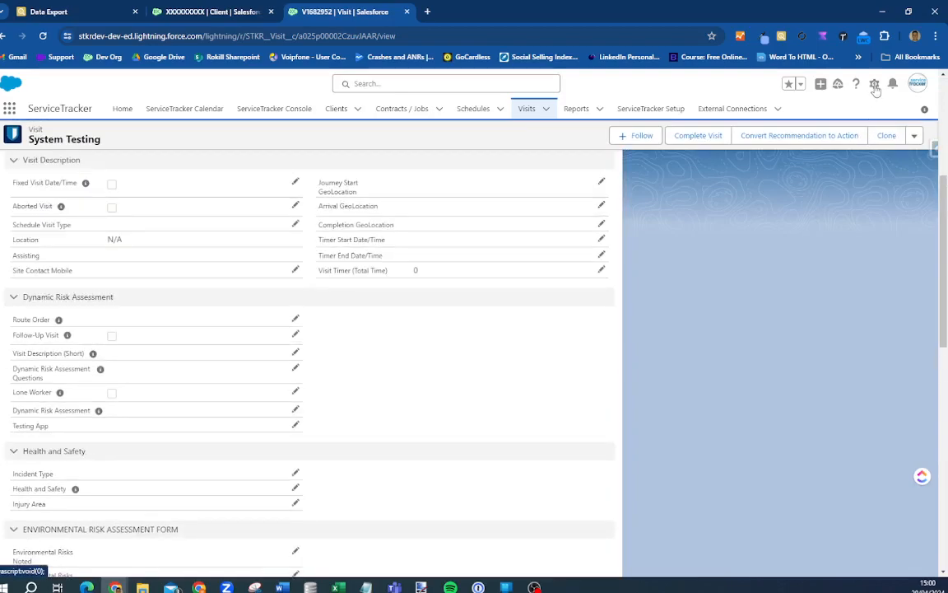
Open the Visit object's setup and browse its Fields & Relationships list
{"action": "left_click", "coordinate": [875, 85]}
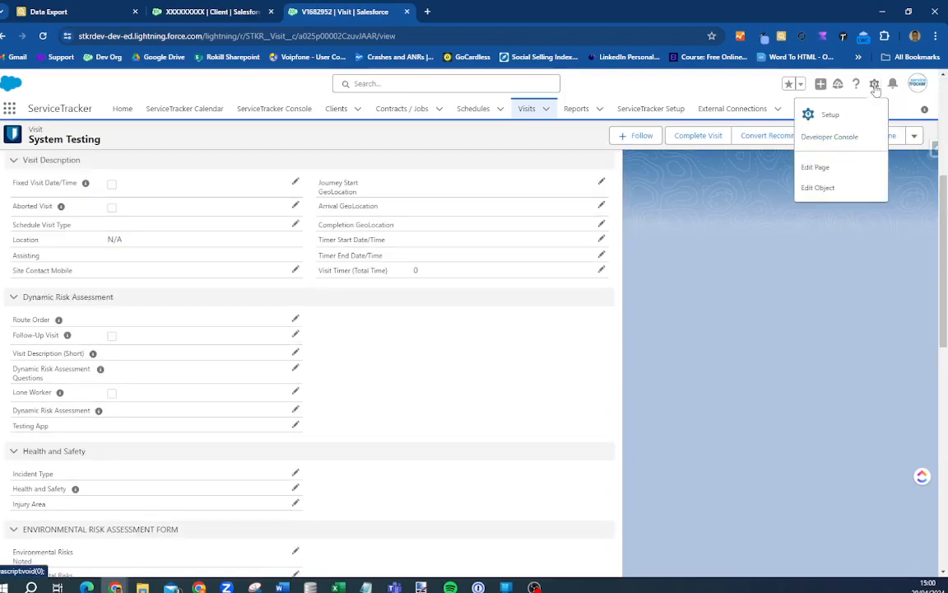
{"action": "left_click", "coordinate": [817, 188]}
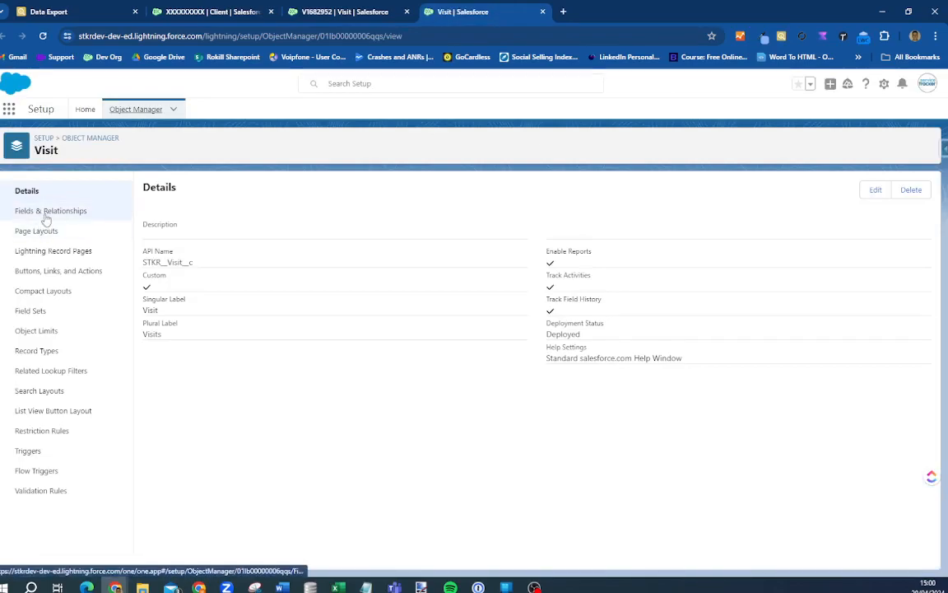
{"action": "left_click", "coordinate": [43, 215]}
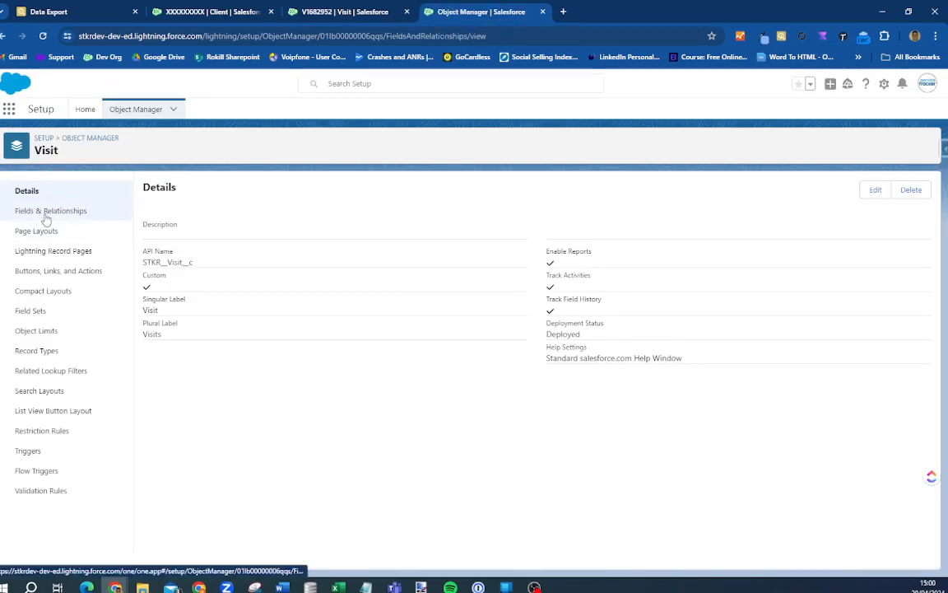
{"action": "scroll", "coordinate": [676, 375], "scroll_direction": "down", "scroll_amount": 1}
{"action": "scroll", "coordinate": [674, 375], "scroll_direction": "down", "scroll_amount": 15}
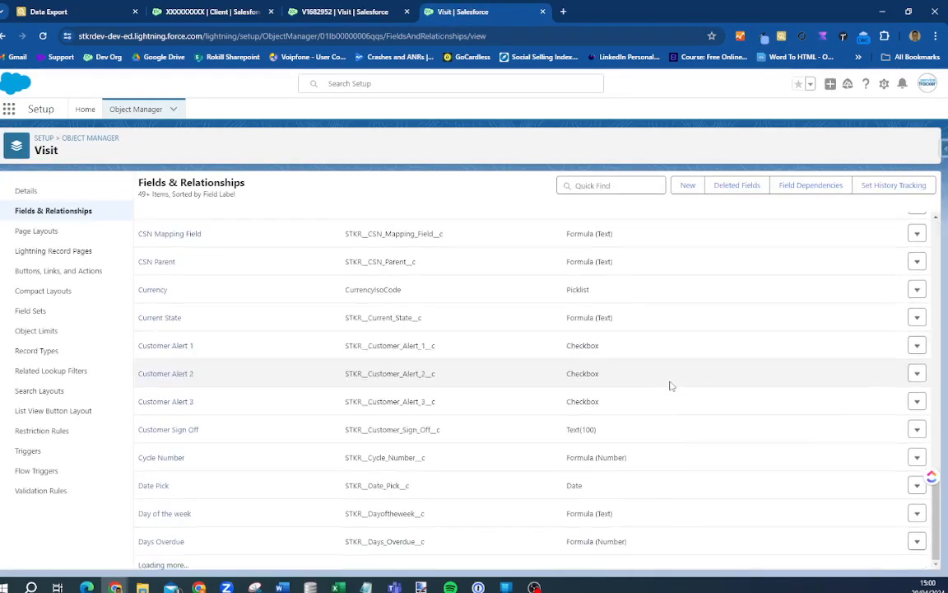
Search the Visit object's fields for "Temp" to check for an existing temperature field
{"action": "scroll", "coordinate": [643, 311], "scroll_direction": "up", "scroll_amount": 3}
{"action": "scroll", "coordinate": [643, 311], "scroll_direction": "up", "scroll_amount": 3}
{"action": "left_click", "coordinate": [599, 186]}
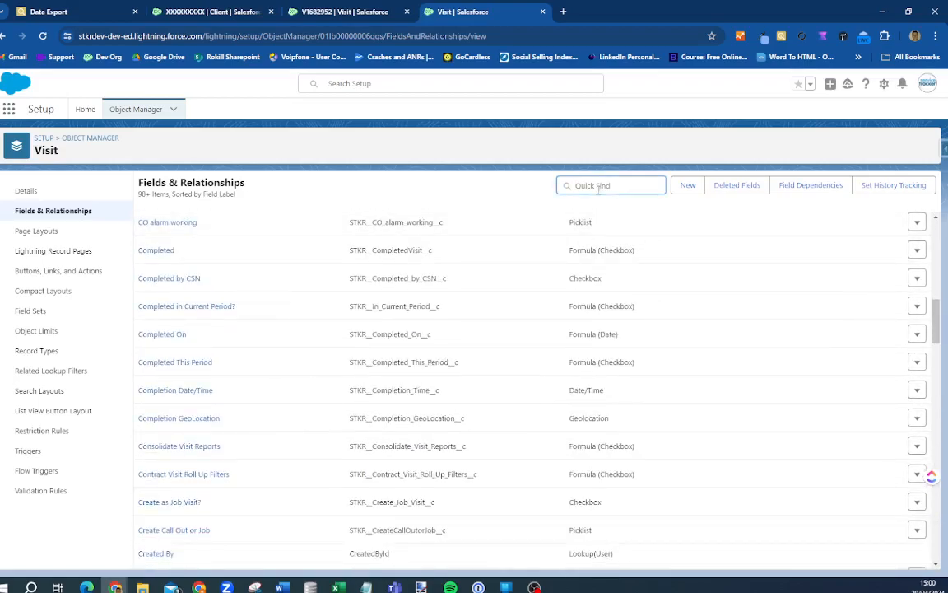
{"action": "type", "text": "Temp"}
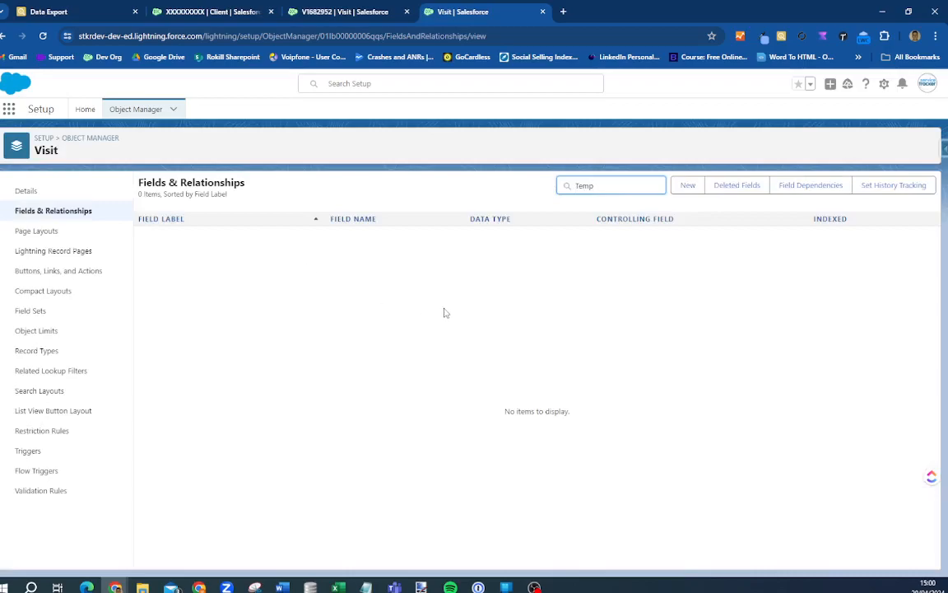
Start a new custom field on the Visit object and choose Number as its data type
{"action": "left_click", "coordinate": [688, 188]}
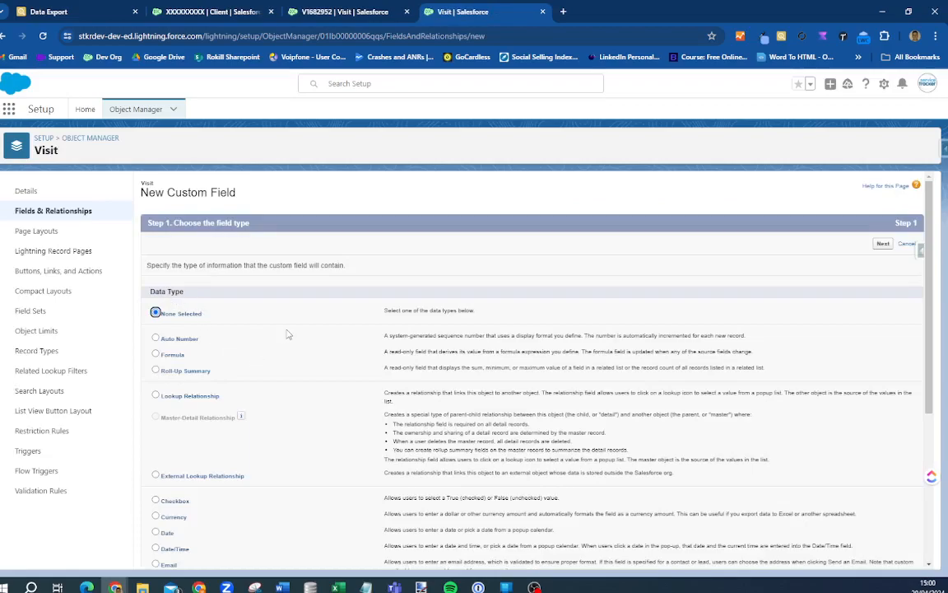
{"action": "scroll", "coordinate": [261, 301], "scroll_direction": "down", "scroll_amount": 2}
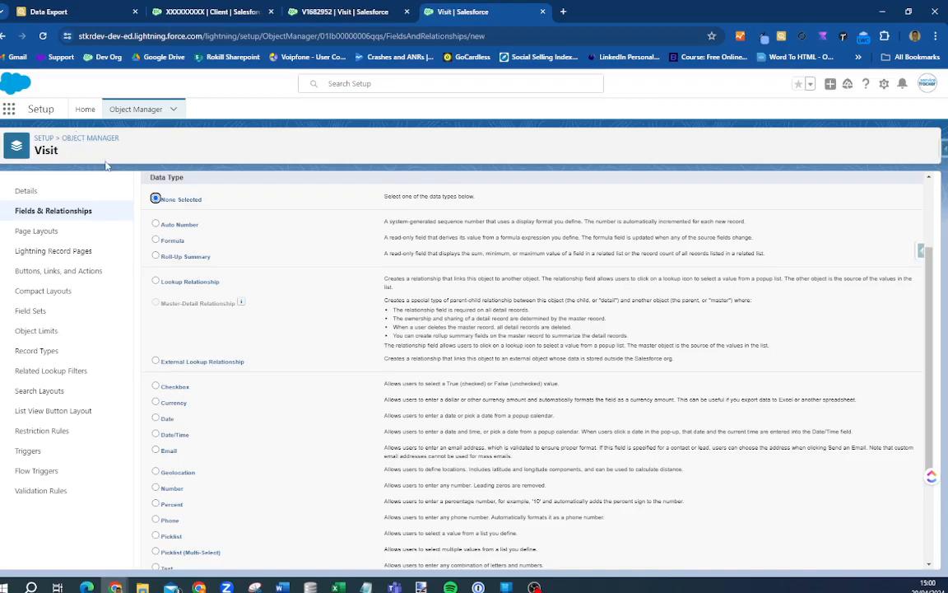
{"action": "scroll", "coordinate": [227, 331], "scroll_direction": "down", "scroll_amount": 2}
{"action": "left_click", "coordinate": [156, 272]}
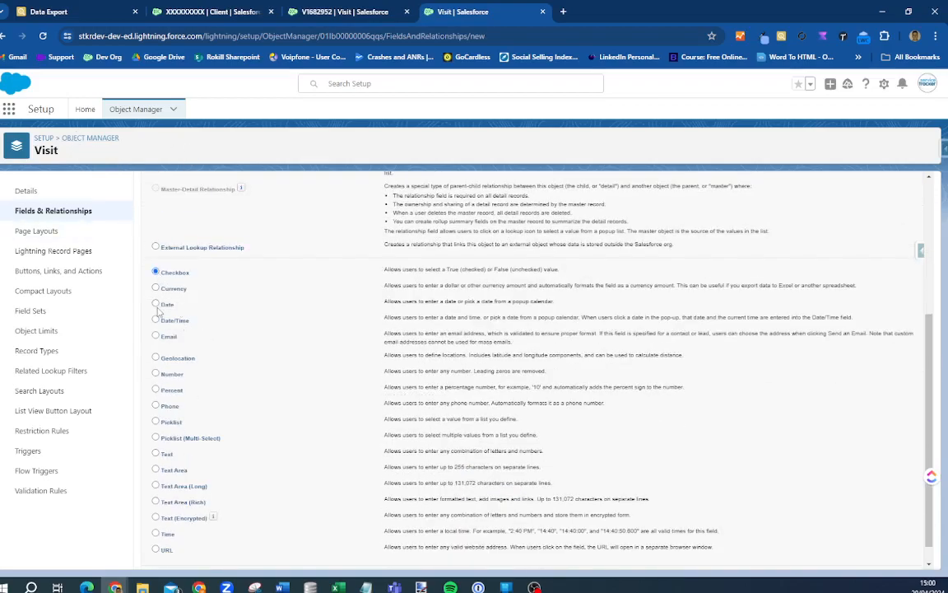
{"action": "left_click", "coordinate": [156, 304]}
{"action": "left_click", "coordinate": [156, 320]}
{"action": "left_click", "coordinate": [156, 336]}
{"action": "left_click", "coordinate": [156, 374]}
{"action": "scroll", "coordinate": [807, 185], "scroll_direction": "up", "scroll_amount": 5}
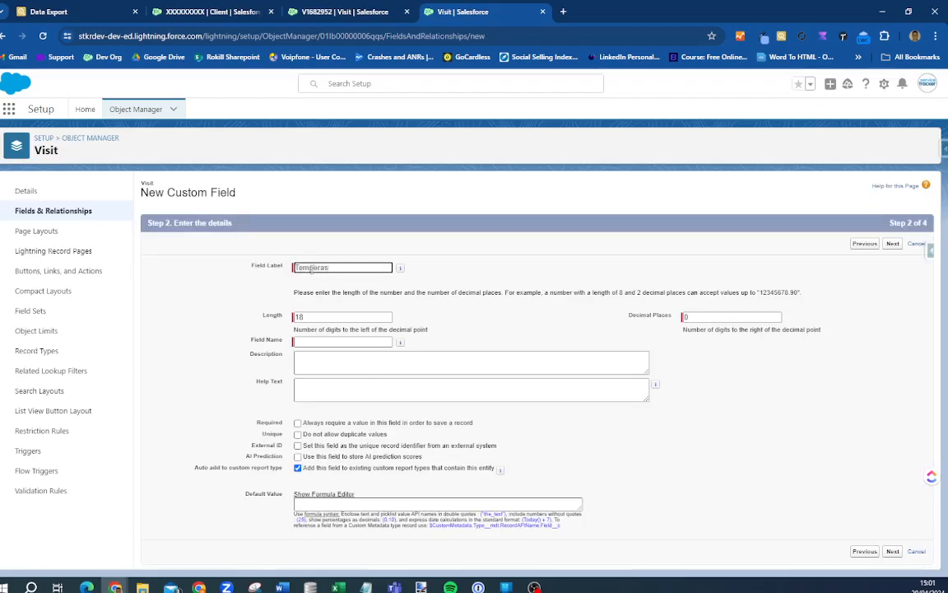
Label the new field Temperature and set its length to 16 with 2 decimal places
{"action": "type", "text": "ture"}
{"action": "left_click", "coordinate": [347, 304]}
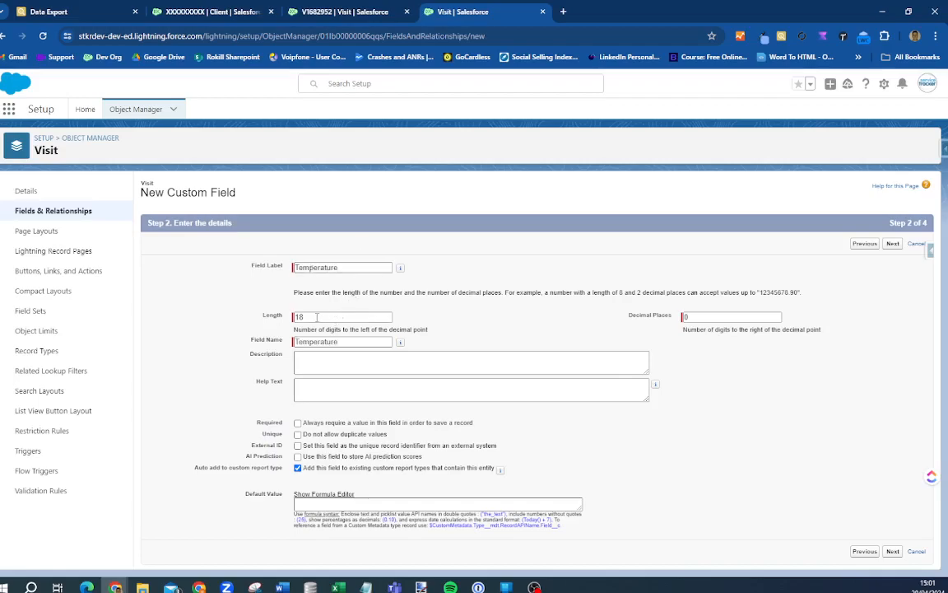
{"action": "left_click_drag", "start_coordinate": [306, 317], "coordinate": [283, 326]}
{"action": "type", "text": "16"}
{"action": "left_click_drag", "start_coordinate": [693, 318], "coordinate": [671, 321]}
{"action": "type", "text": "2"}
Enter the description "This is to take the temp" and the help text "This is the temp of the room"
{"action": "left_click", "coordinate": [333, 356]}
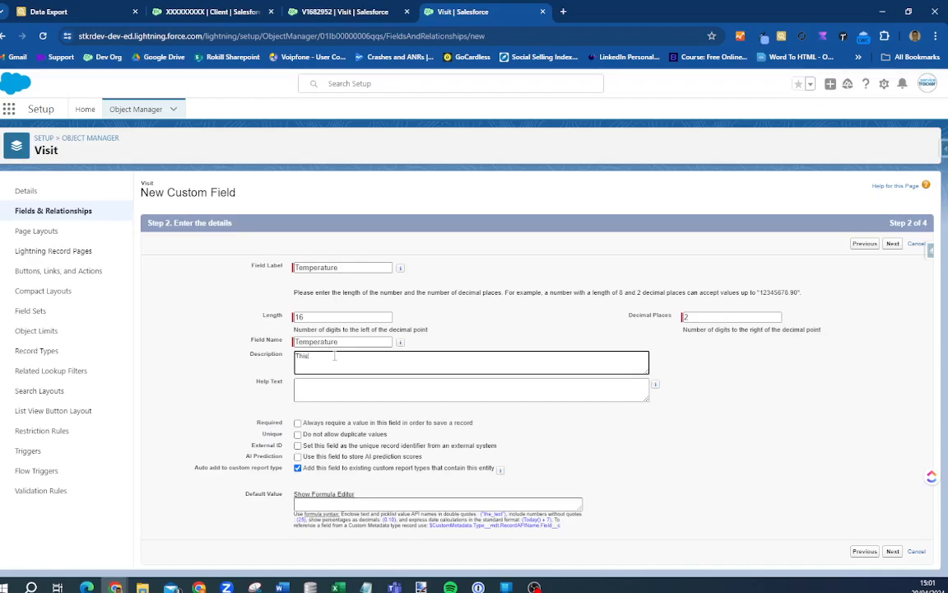
{"action": "type", "text": "This is to take the temp"}
{"action": "left_click", "coordinate": [307, 390]}
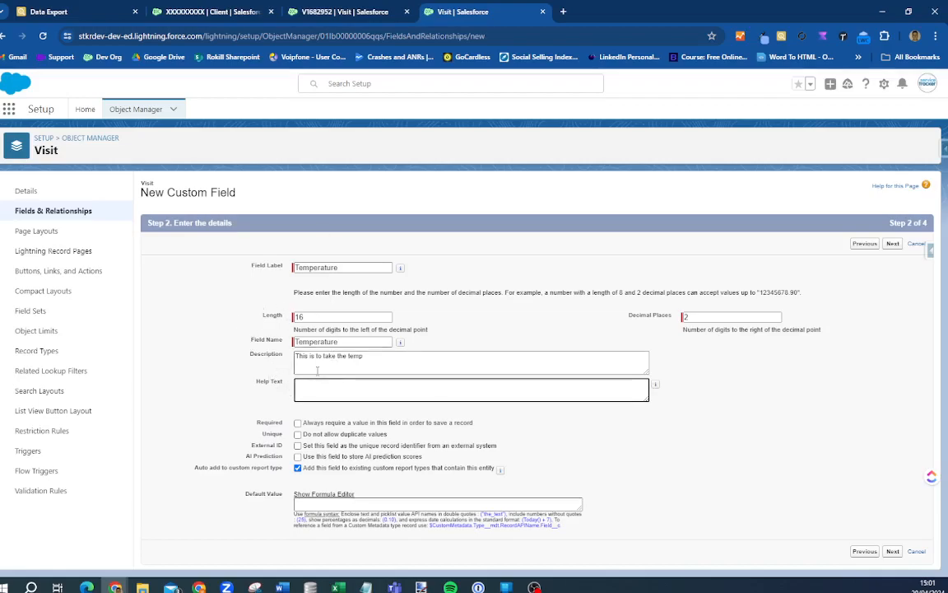
{"action": "type", "text": "This is the temp of the room"}
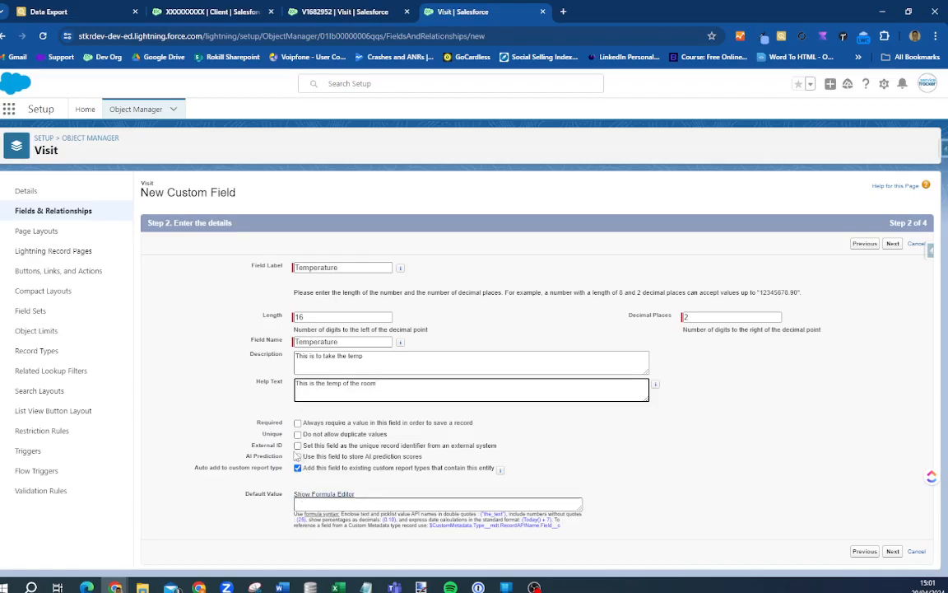
Examine the Required option and try a default value of 32 for the field, clearing it again
{"action": "double_click", "coordinate": [265, 423]}
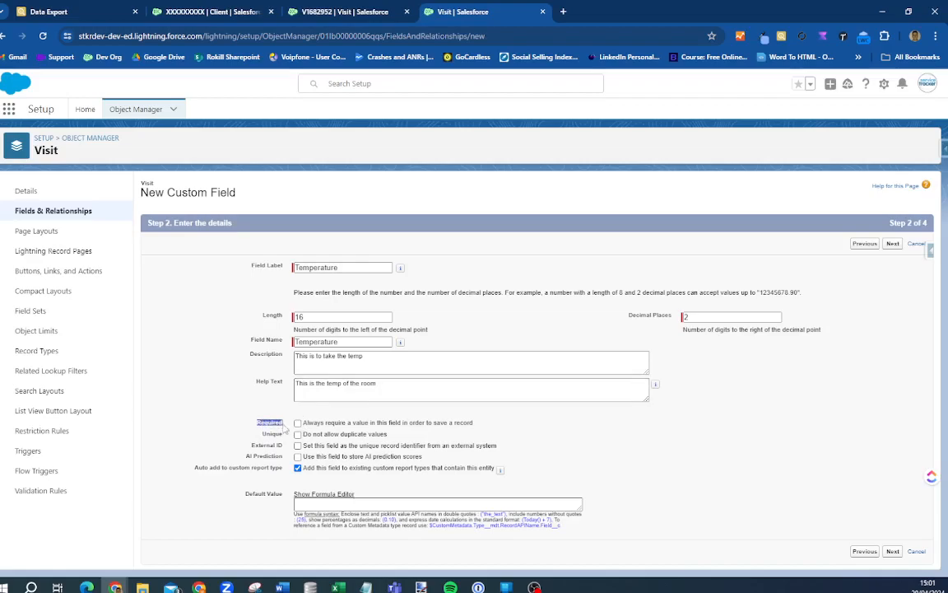
{"action": "left_click_drag", "start_coordinate": [304, 424], "coordinate": [485, 432]}
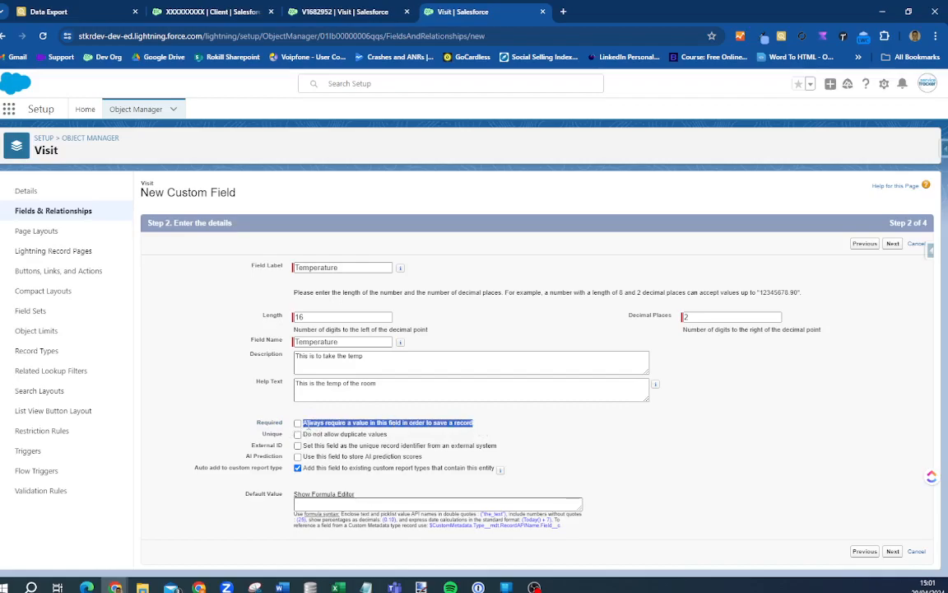
{"action": "double_click", "coordinate": [269, 424]}
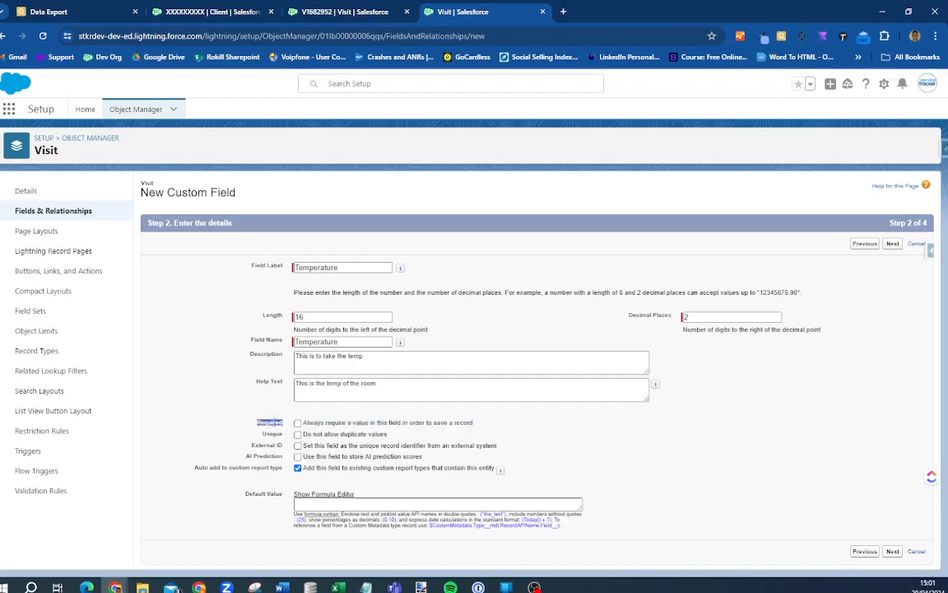
{"action": "left_click", "coordinate": [335, 505]}
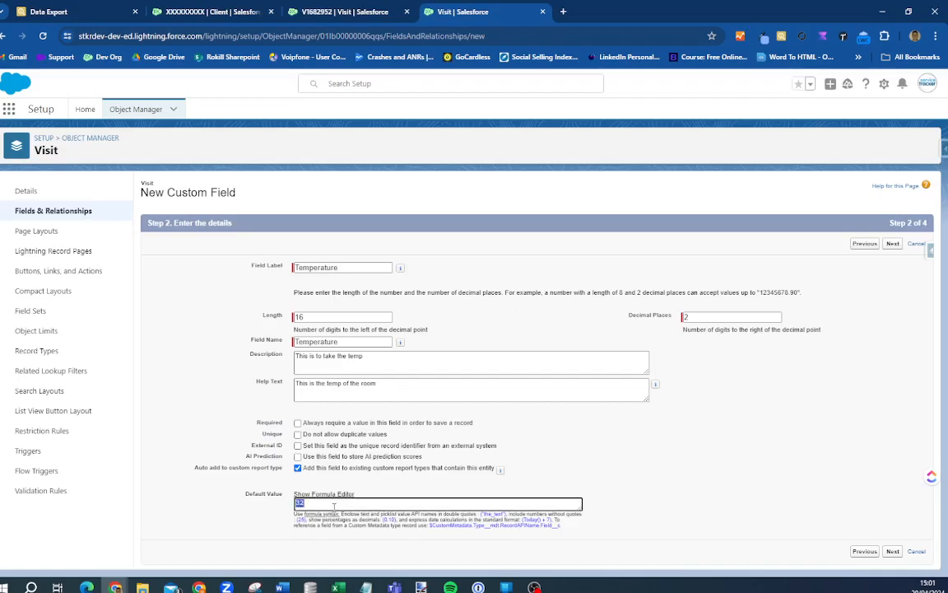
{"action": "key", "text": "BackSpace"}
Accept the field details and review which profiles have visibility in the field-level security list
{"action": "left_click", "coordinate": [893, 244]}
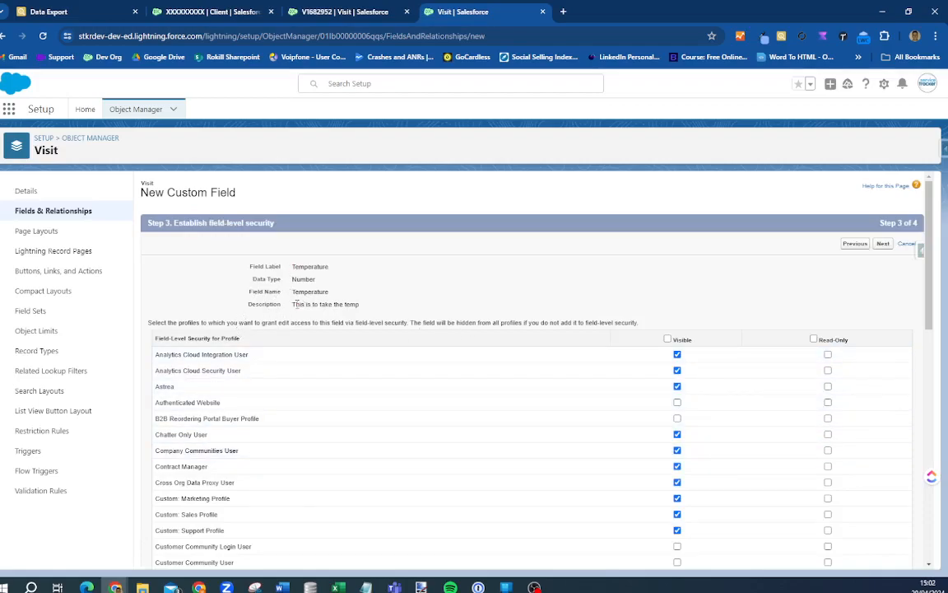
{"action": "scroll", "coordinate": [360, 338], "scroll_direction": "down", "scroll_amount": 5}
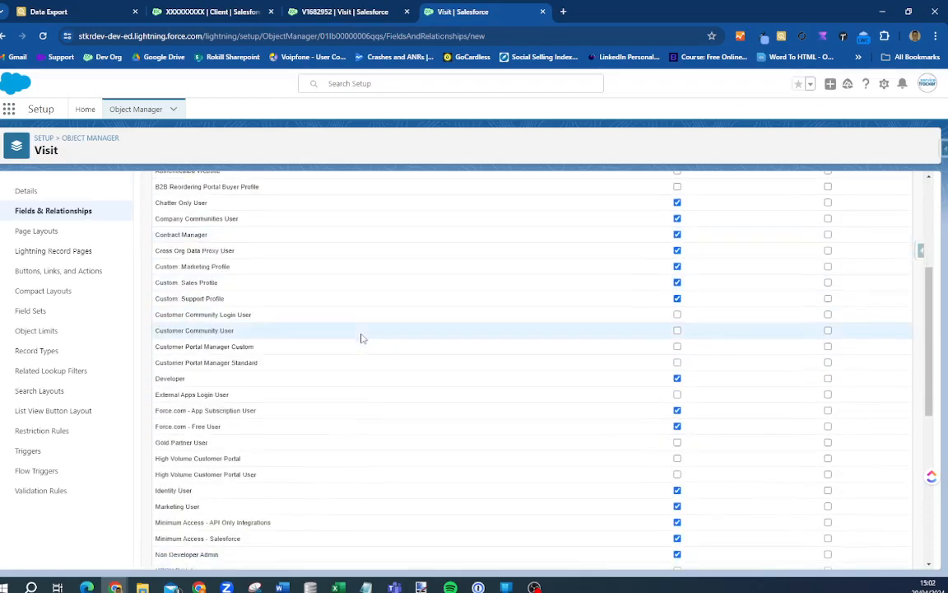
{"action": "scroll", "coordinate": [360, 337], "scroll_direction": "down", "scroll_amount": 3}
{"action": "scroll", "coordinate": [615, 349], "scroll_direction": "up", "scroll_amount": 6}
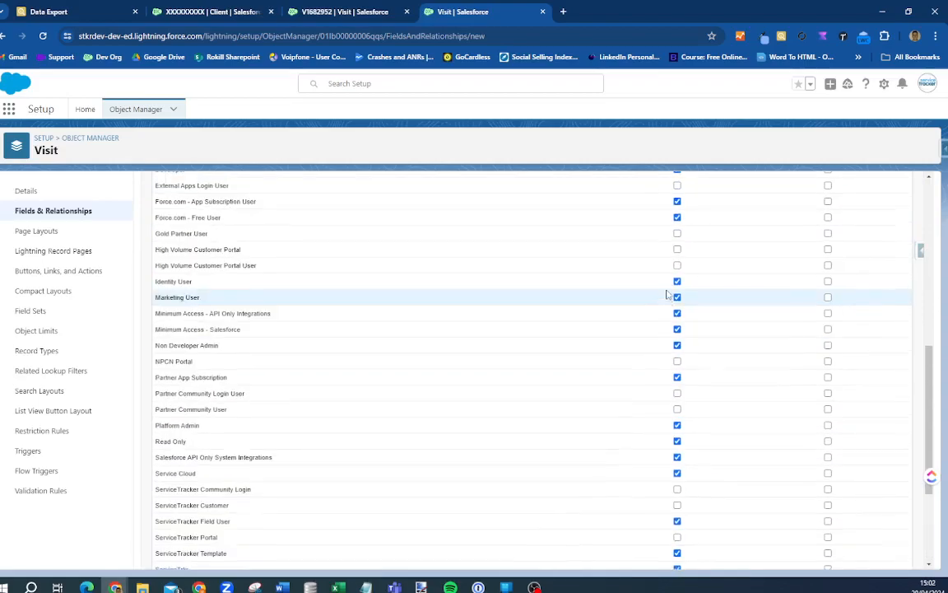
Try limiting the field's visibility to only the ServiceTracker Field User profile by clearing all other profiles
{"action": "left_click", "coordinate": [668, 238]}
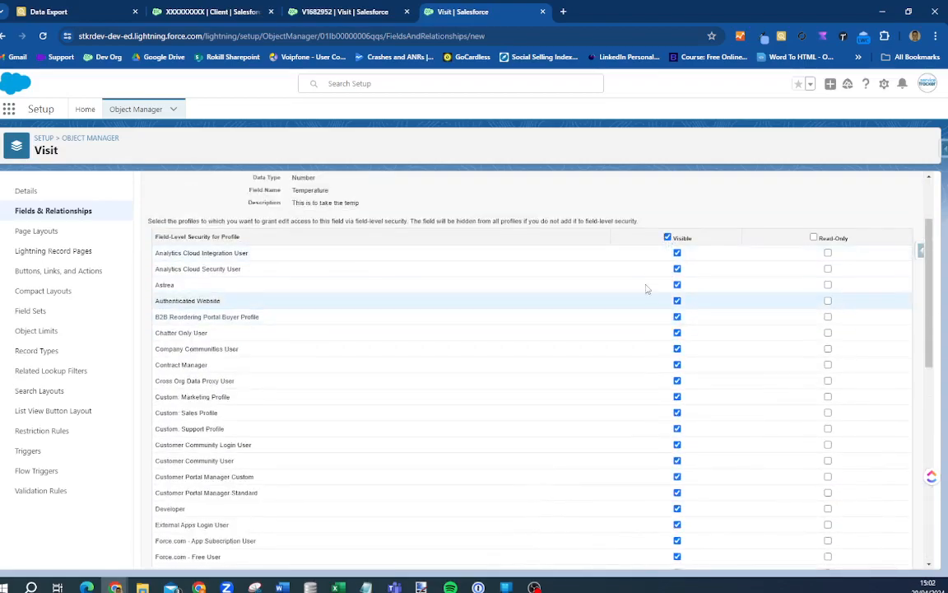
{"action": "left_click", "coordinate": [668, 238]}
{"action": "scroll", "coordinate": [385, 415], "scroll_direction": "down", "scroll_amount": 7}
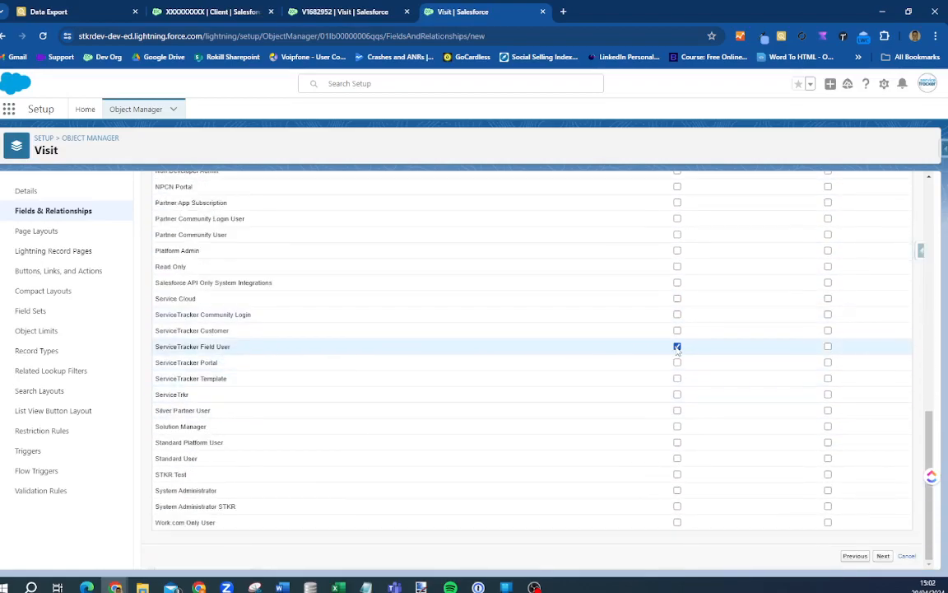
{"action": "scroll", "coordinate": [677, 350], "scroll_direction": "up", "scroll_amount": 8}
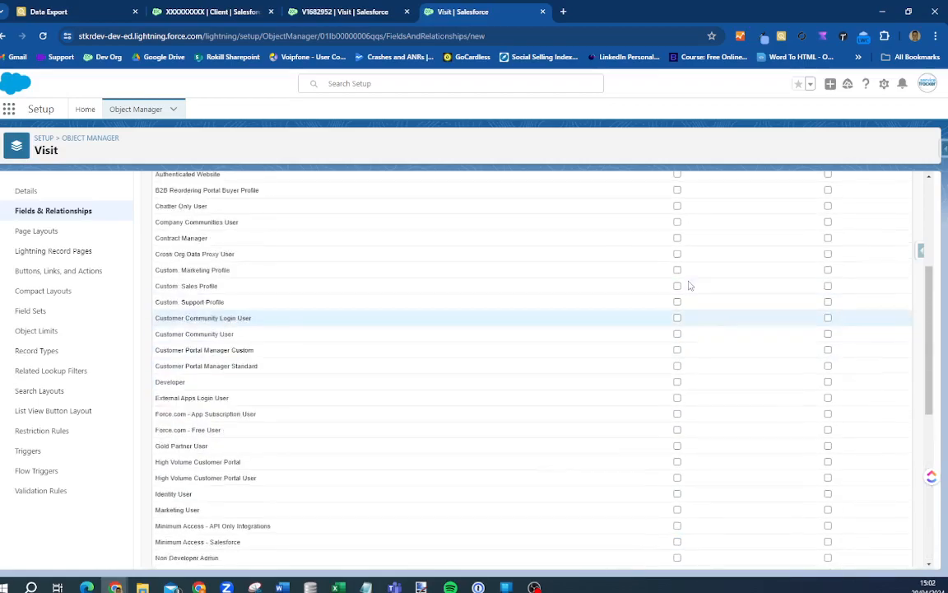
Make the Temperature field visible to all profiles and try read-only access on individual profiles such as Chatter Only User
{"action": "left_click", "coordinate": [667, 338]}
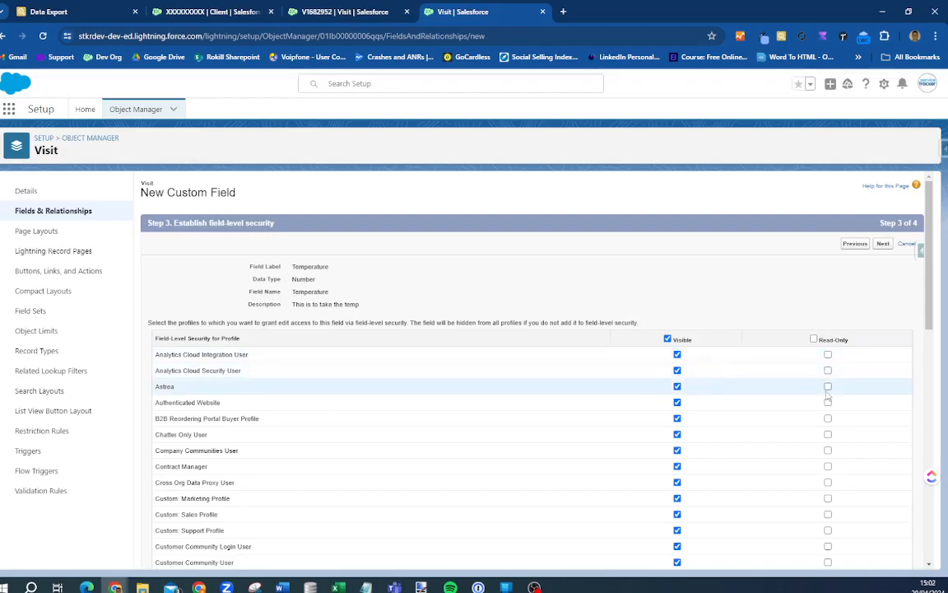
{"action": "left_click", "coordinate": [829, 436]}
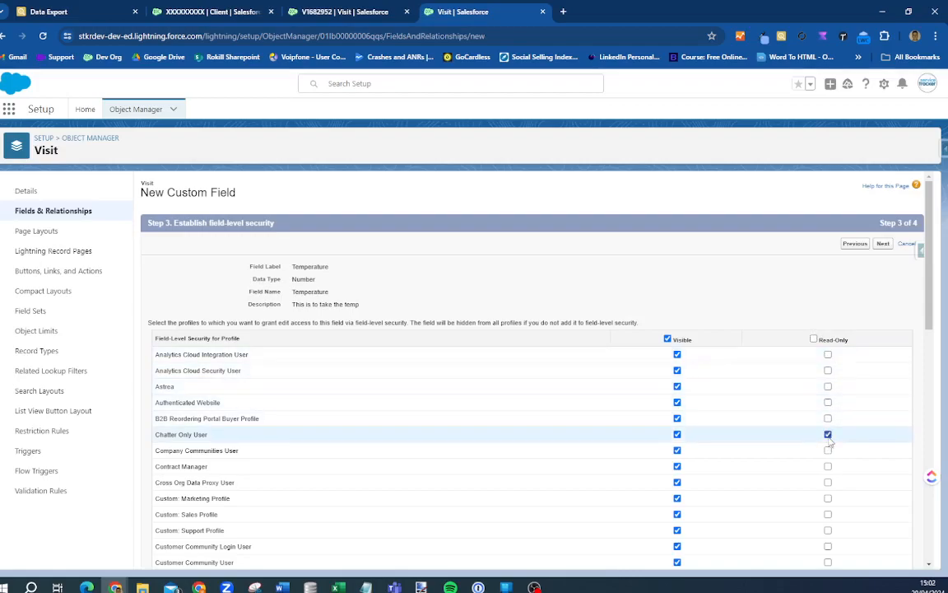
{"action": "left_click", "coordinate": [828, 434]}
{"action": "left_click", "coordinate": [828, 451]}
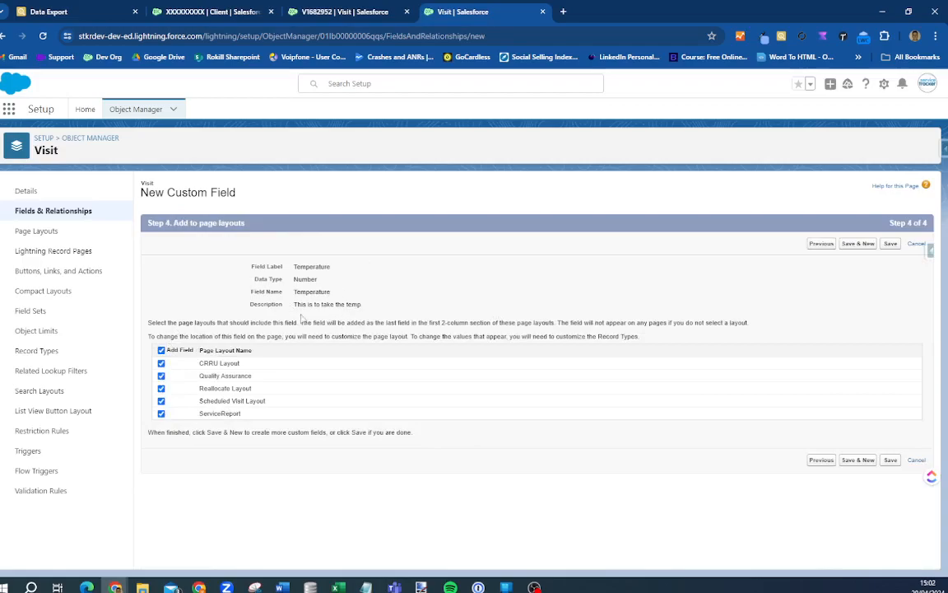
Toggle the Temperature field's inclusion on all page layouts and save the new field
{"action": "left_click", "coordinate": [162, 350]}
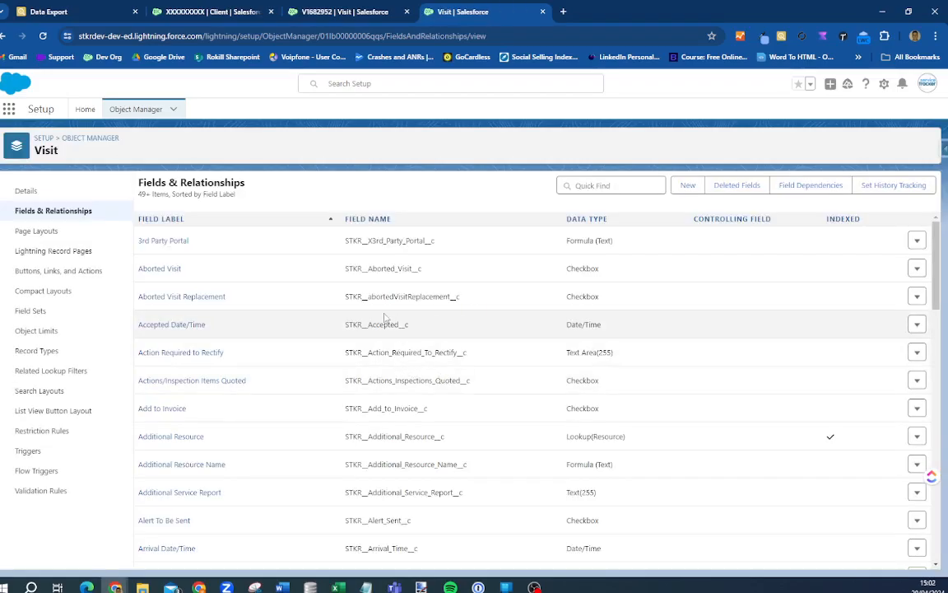
In the Visit object's Scheduled Visit Layout, move the Temperature field into the Findings section below Internal Notes and save the layout
{"action": "left_click", "coordinate": [31, 232]}
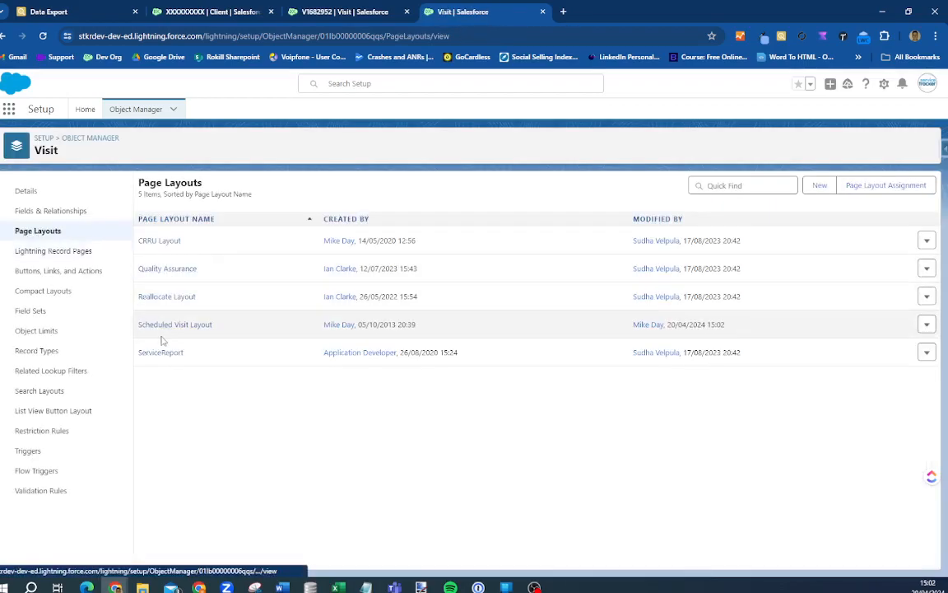
{"action": "left_click", "coordinate": [176, 326]}
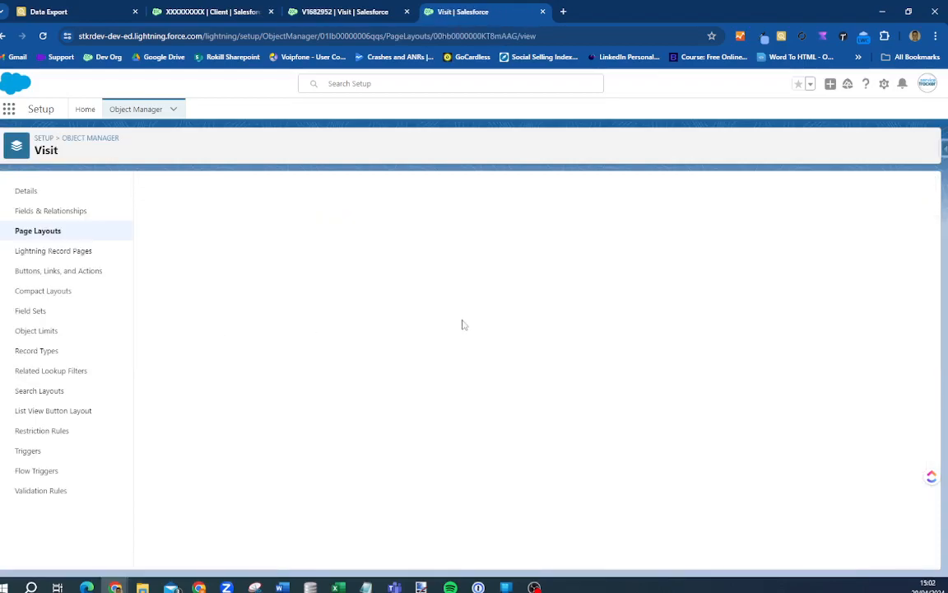
{"action": "scroll", "coordinate": [493, 381], "scroll_direction": "down", "scroll_amount": 2}
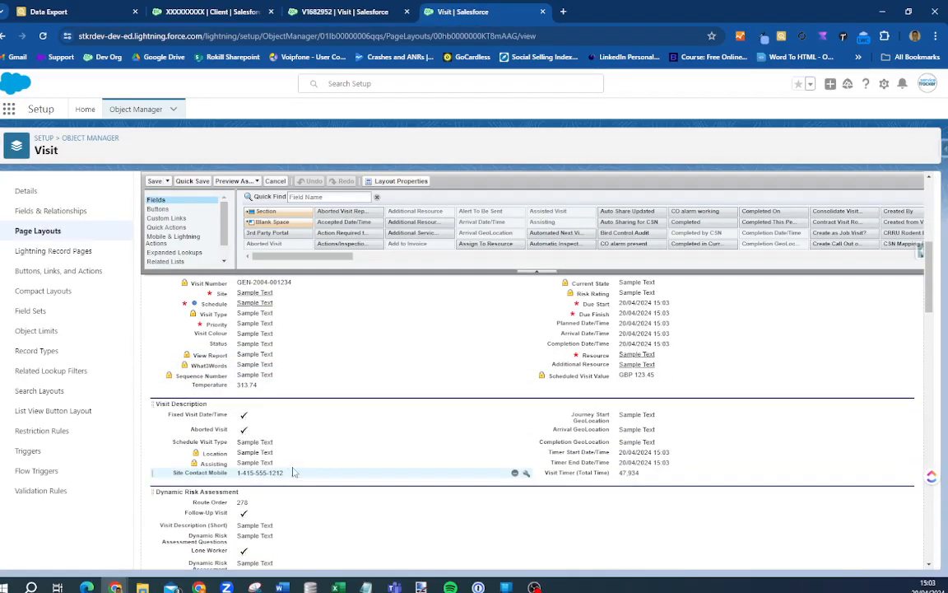
{"action": "left_click_drag", "start_coordinate": [260, 383], "coordinate": [303, 469]}
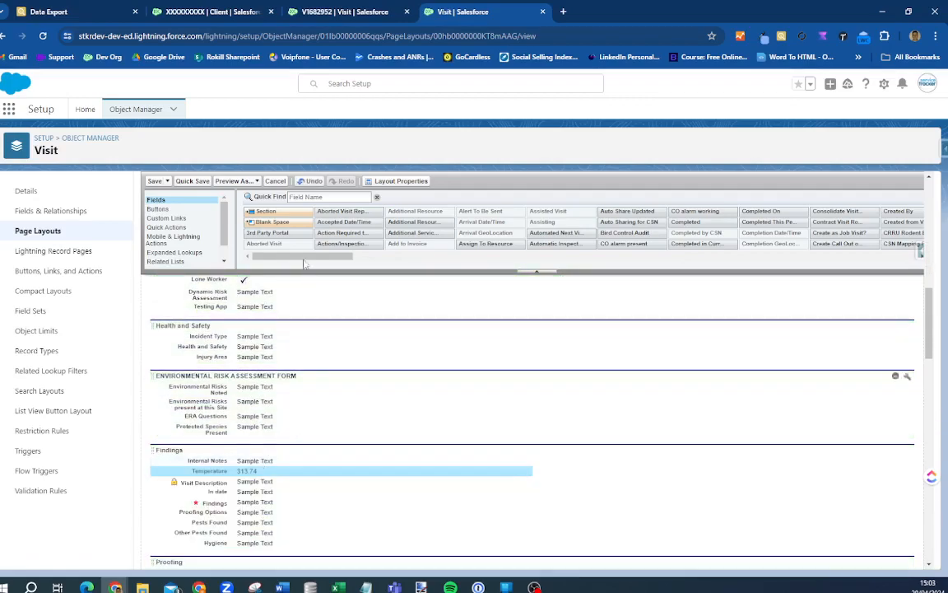
{"action": "left_click", "coordinate": [154, 181]}
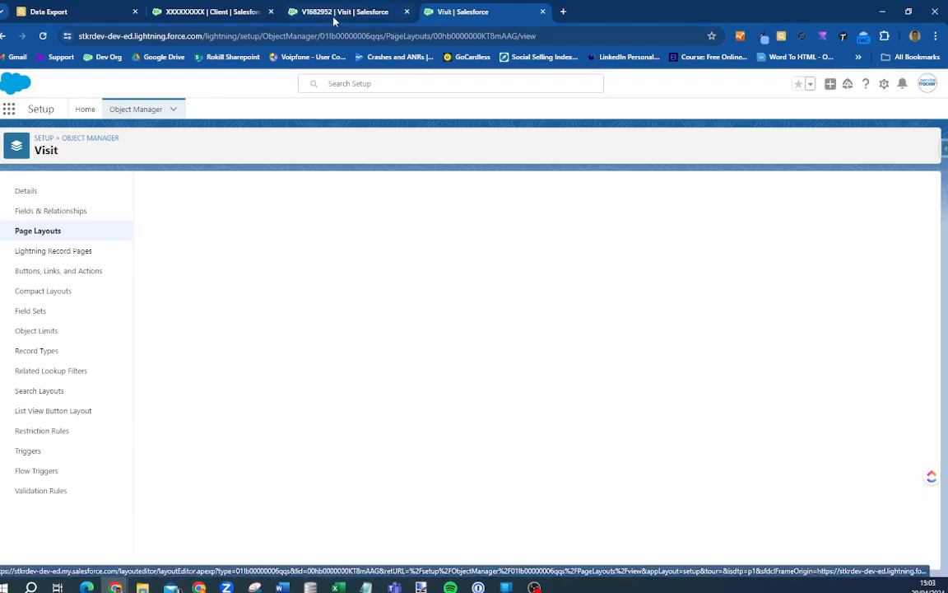
Reload the System Testing visit record and check its Findings section for the Temperature field
{"action": "left_click", "coordinate": [333, 12]}
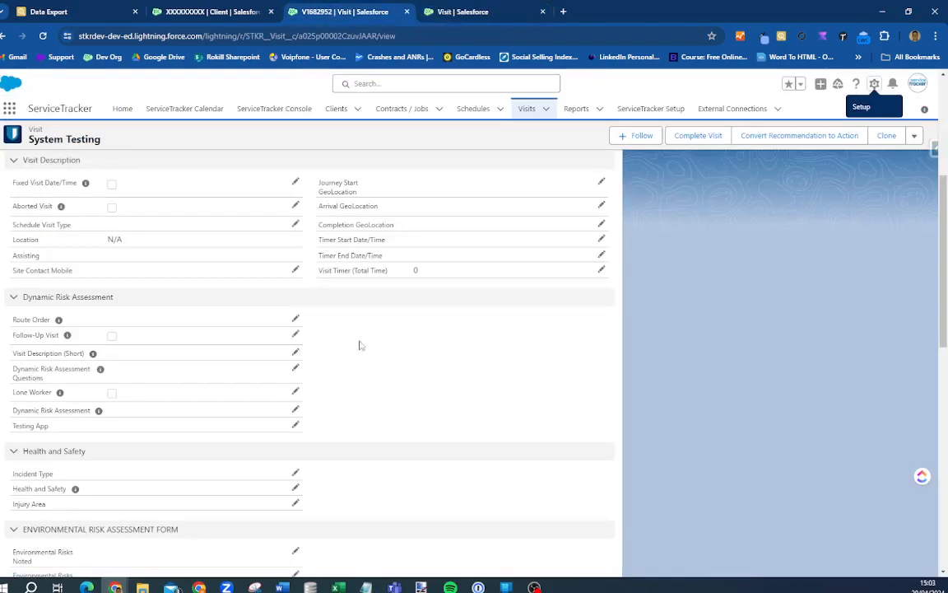
{"action": "left_click", "coordinate": [43, 36]}
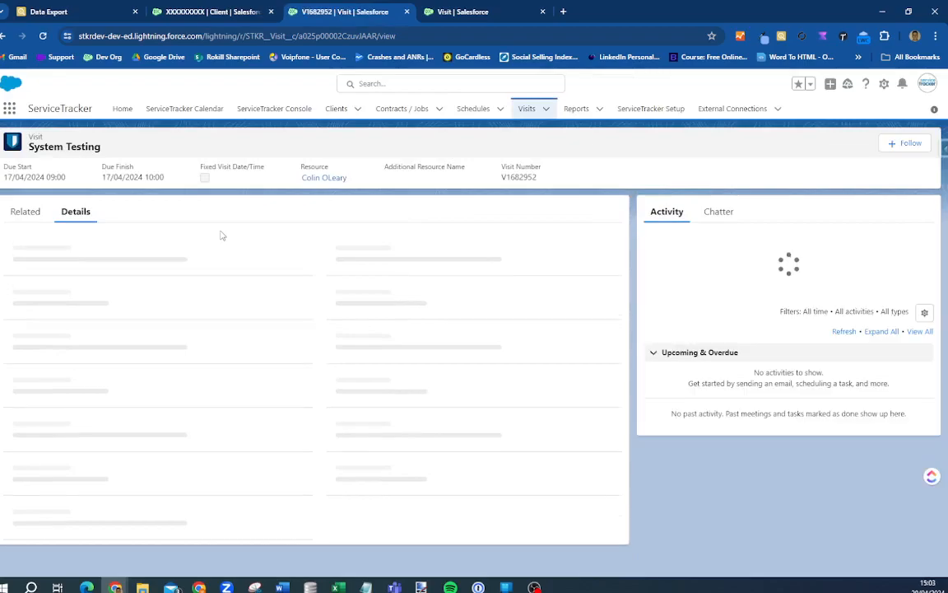
{"action": "scroll", "coordinate": [221, 235], "scroll_direction": "down", "scroll_amount": 2}
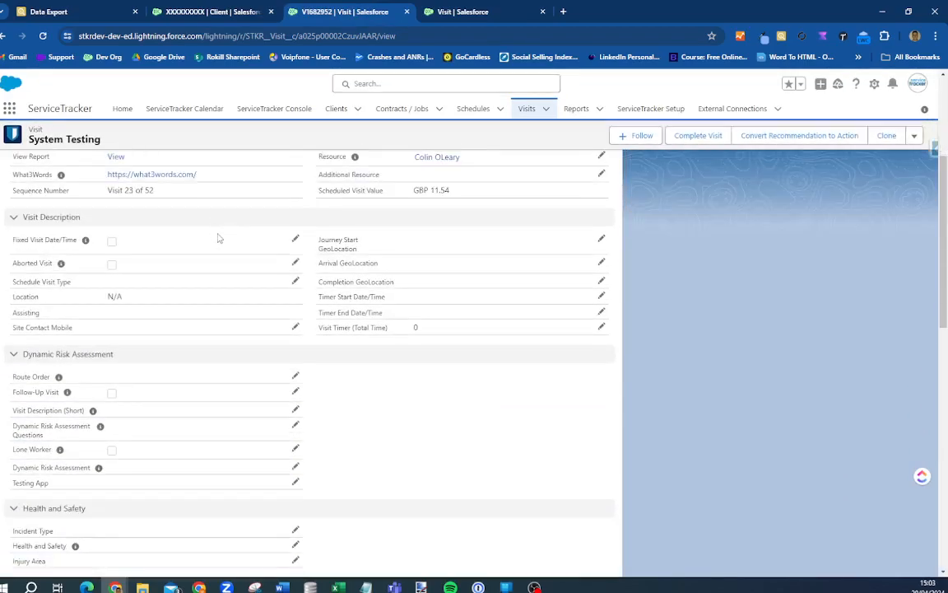
{"action": "scroll", "coordinate": [218, 237], "scroll_direction": "down", "scroll_amount": 2}
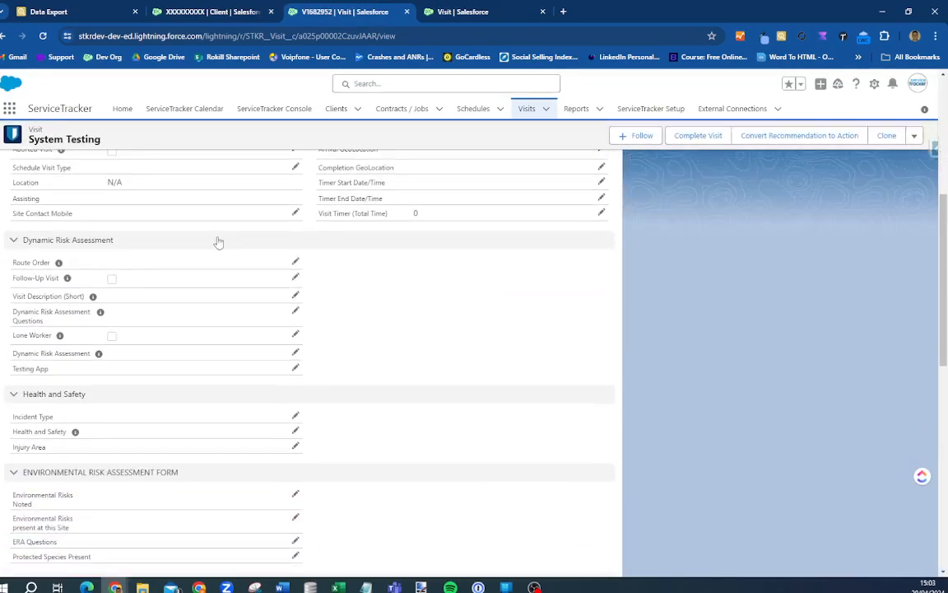
{"action": "scroll", "coordinate": [226, 247], "scroll_direction": "down", "scroll_amount": 5}
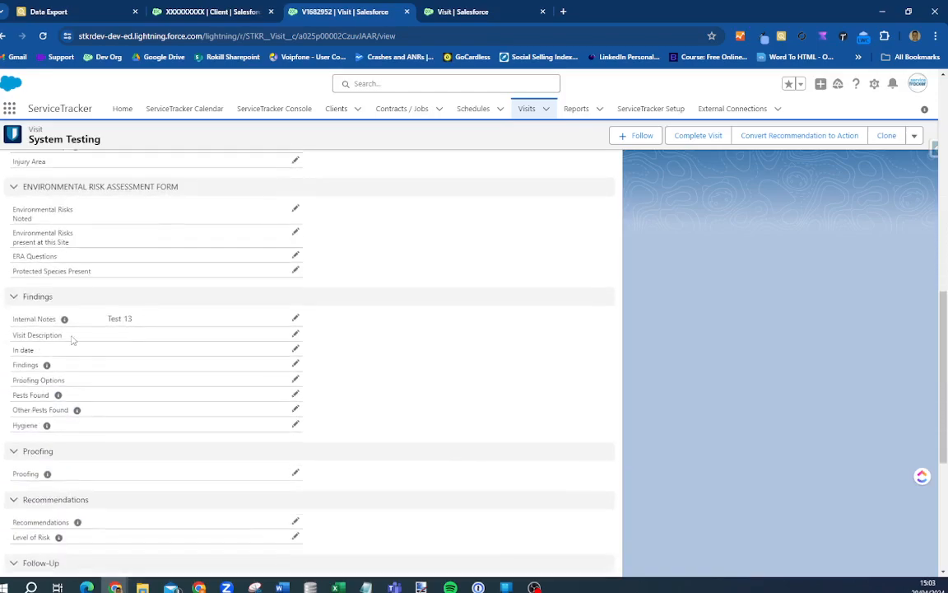
{"action": "scroll", "coordinate": [190, 342], "scroll_direction": "down", "scroll_amount": 1}
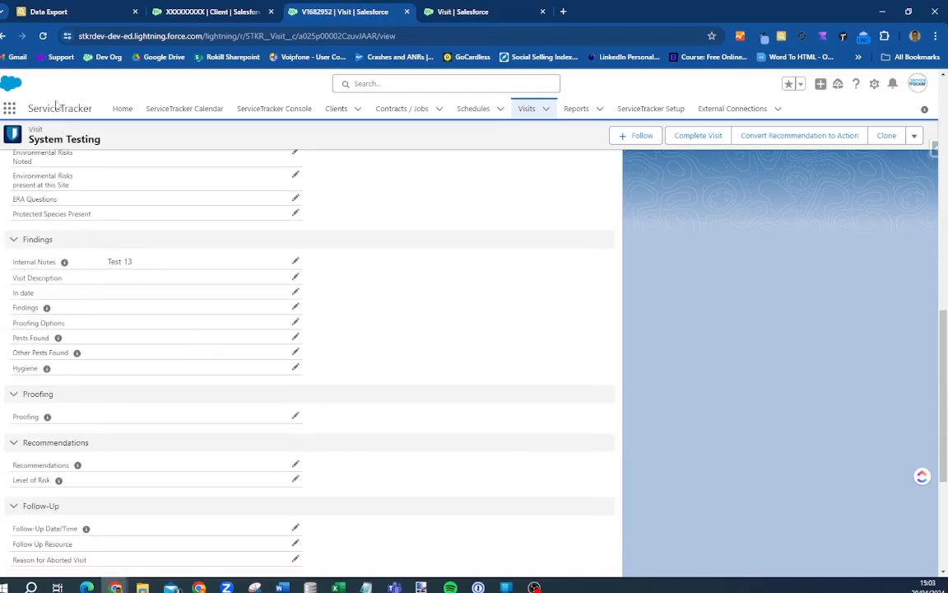
{"action": "left_click", "coordinate": [44, 37]}
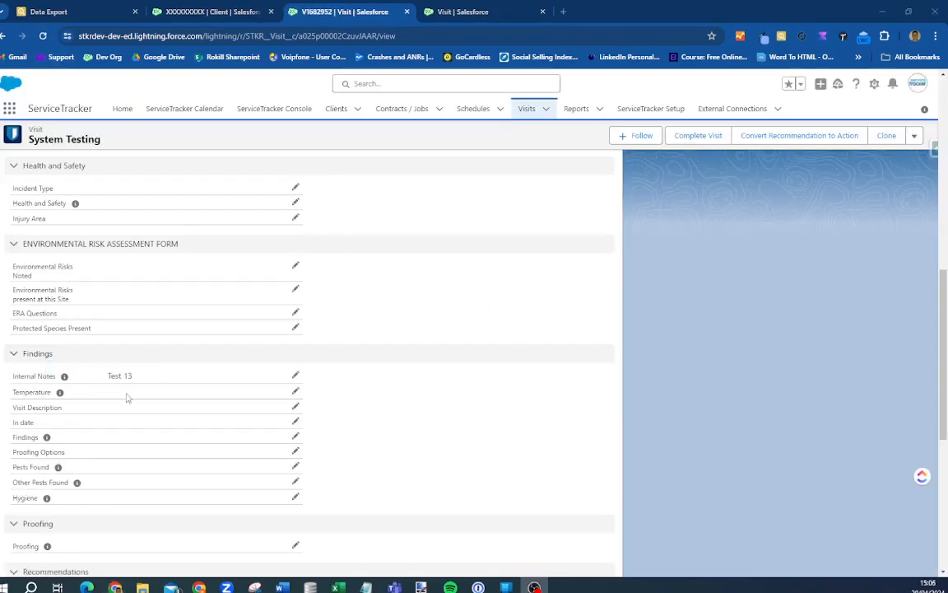
Enter 1234 as the visit's Temperature and "test" as its Findings, check the Temperature help text, and save the record
{"action": "double_click", "coordinate": [162, 396]}
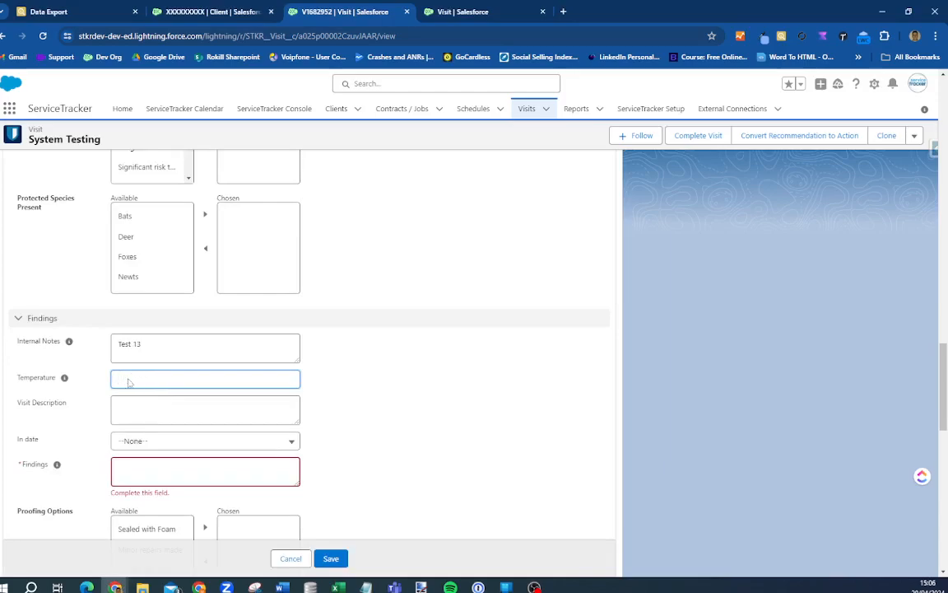
{"action": "type", "text": "1234"}
{"action": "mouse_move", "coordinate": [64, 394]}
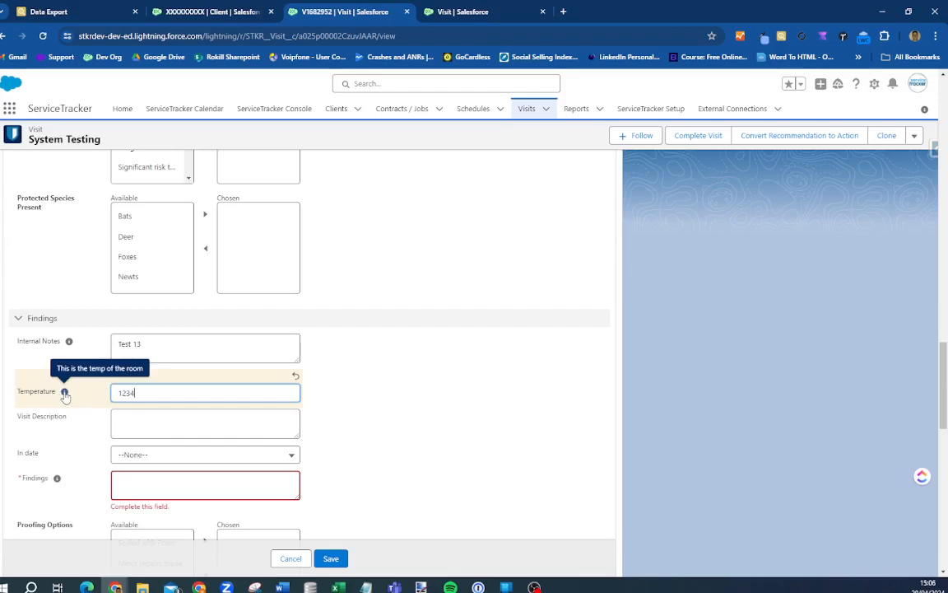
{"action": "left_click", "coordinate": [175, 482]}
{"action": "type", "text": "test"}
{"action": "left_click", "coordinate": [339, 560]}
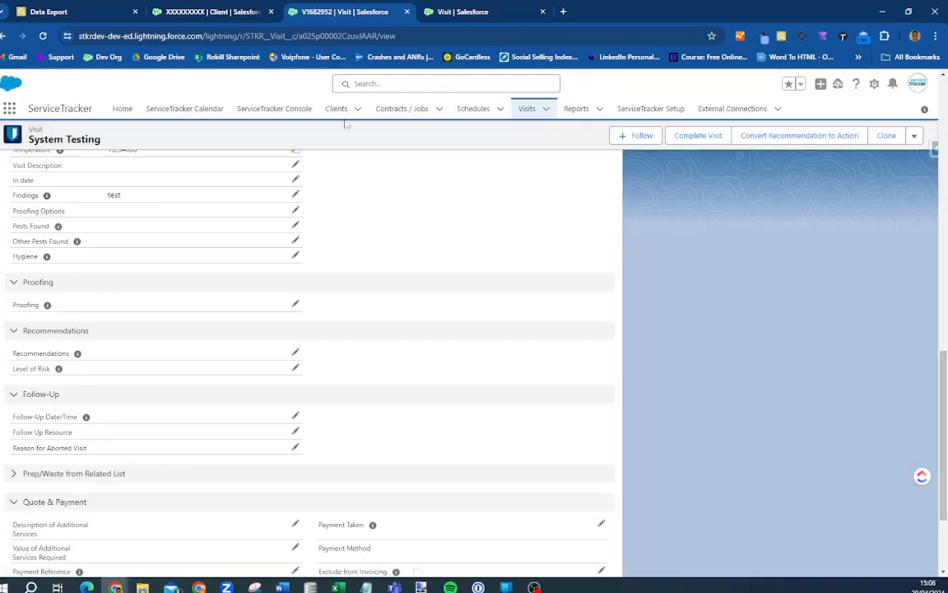
Try to make the Temperature field required on the Scheduled Visit Layout with a quick save, and return to the visit record
{"action": "left_click", "coordinate": [465, 12]}
{"action": "scroll", "coordinate": [316, 396], "scroll_direction": "down", "scroll_amount": 5}
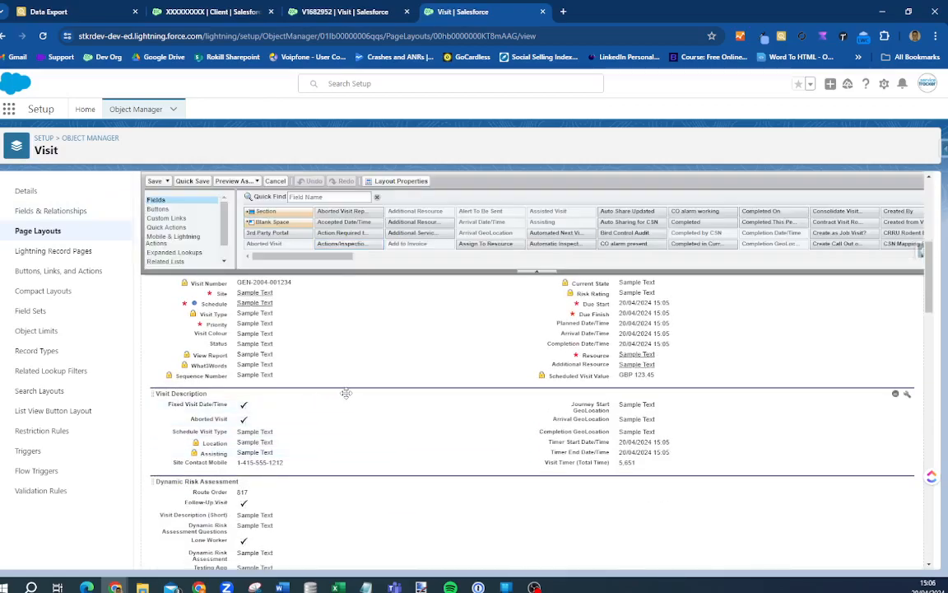
{"action": "scroll", "coordinate": [318, 399], "scroll_direction": "down", "scroll_amount": 3}
{"action": "scroll", "coordinate": [336, 469], "scroll_direction": "down", "scroll_amount": 4}
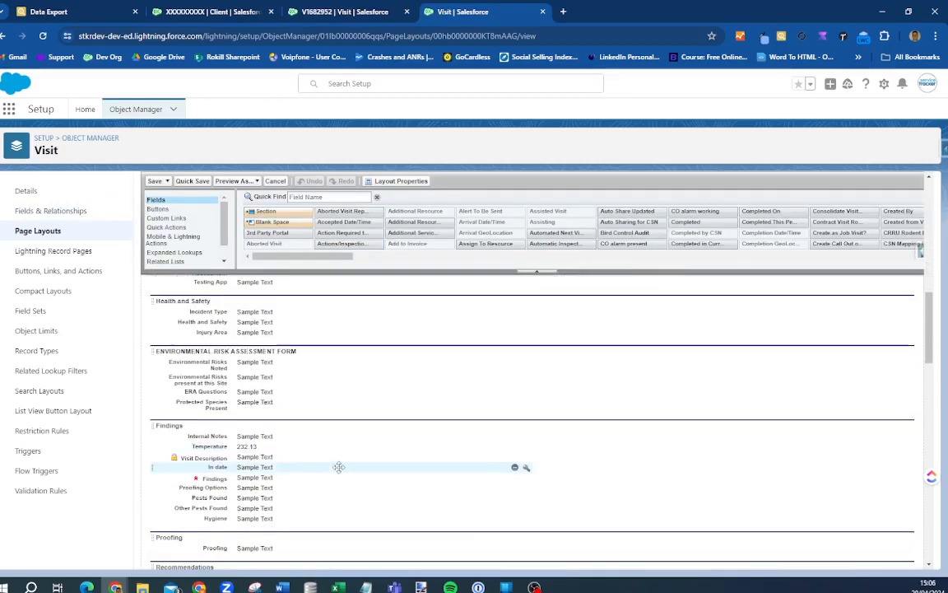
{"action": "double_click", "coordinate": [313, 332]}
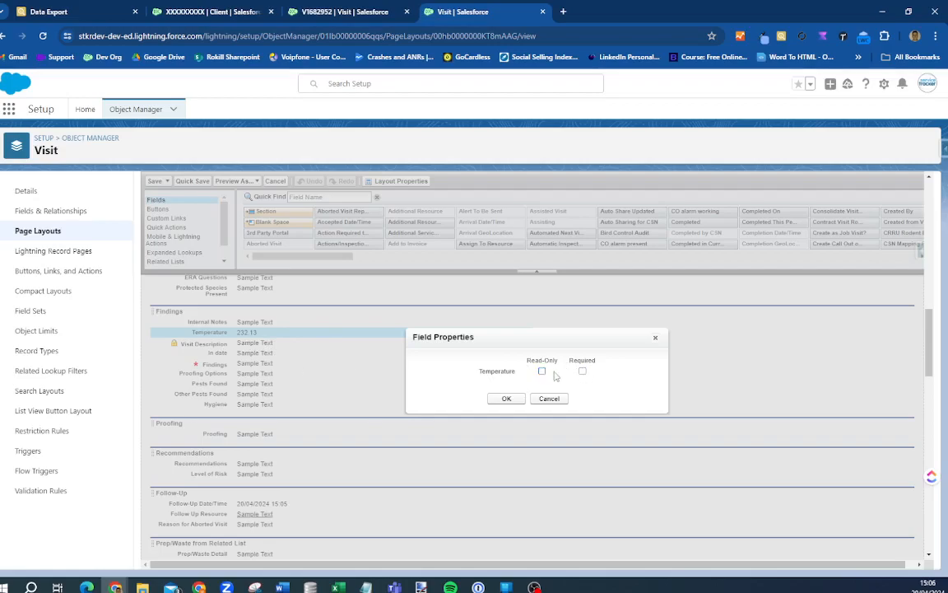
{"action": "left_click", "coordinate": [502, 399]}
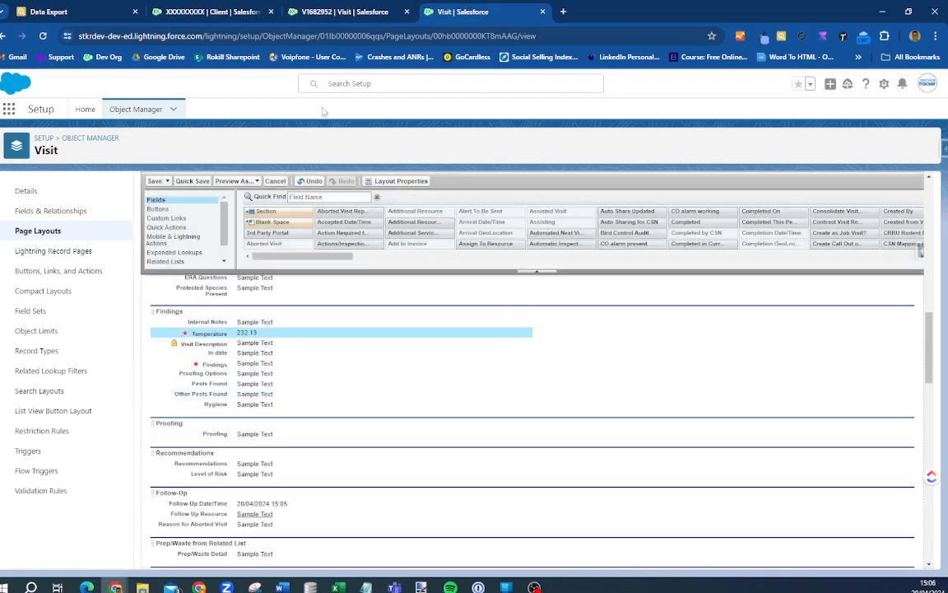
{"action": "left_click", "coordinate": [190, 181]}
{"action": "left_click", "coordinate": [338, 12]}
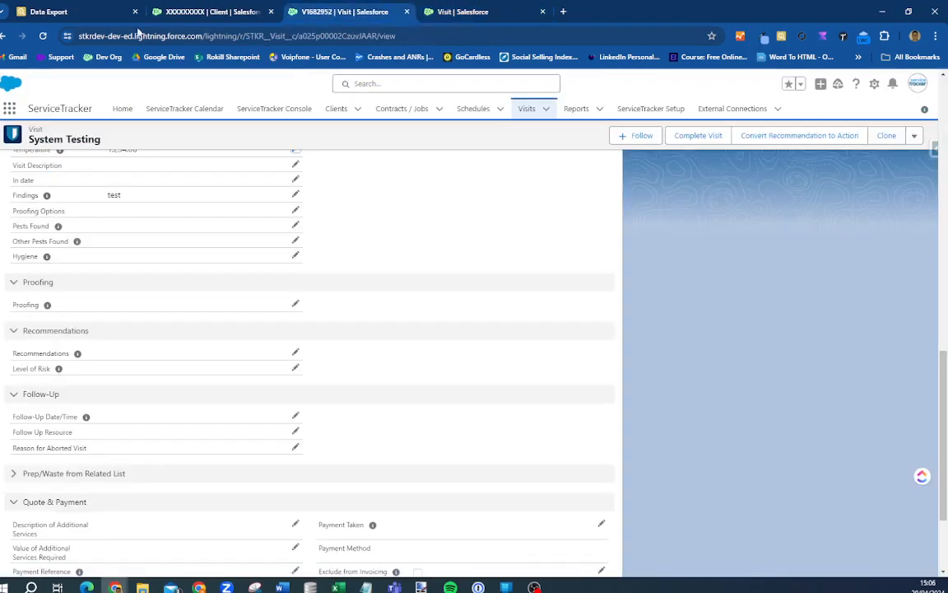
Reload the Scheduled Visit Layout editor, mark the Temperature field in Findings as required, and quick-save the layout
{"action": "left_click", "coordinate": [473, 12]}
{"action": "left_click", "coordinate": [43, 36]}
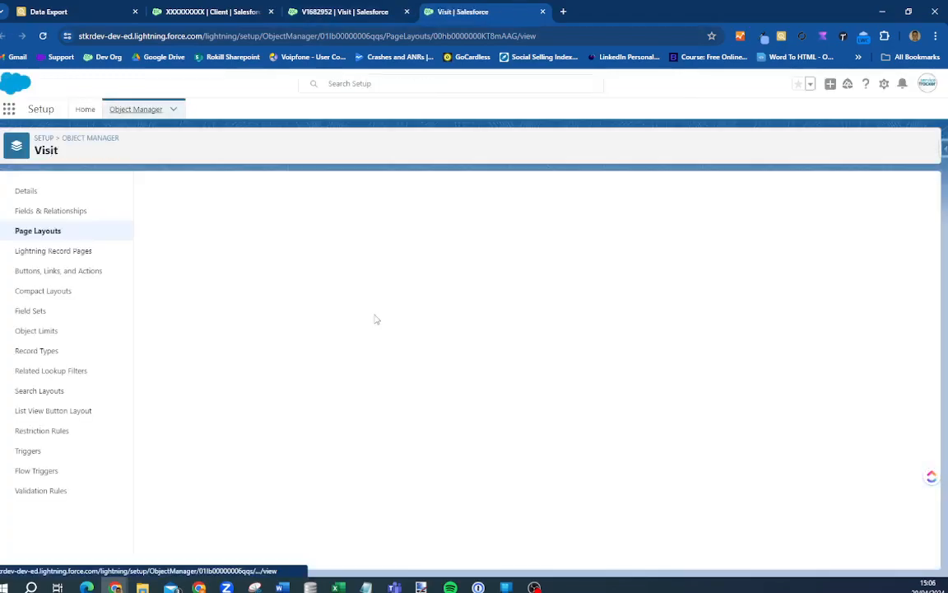
{"action": "scroll", "coordinate": [272, 362], "scroll_direction": "down", "scroll_amount": 10}
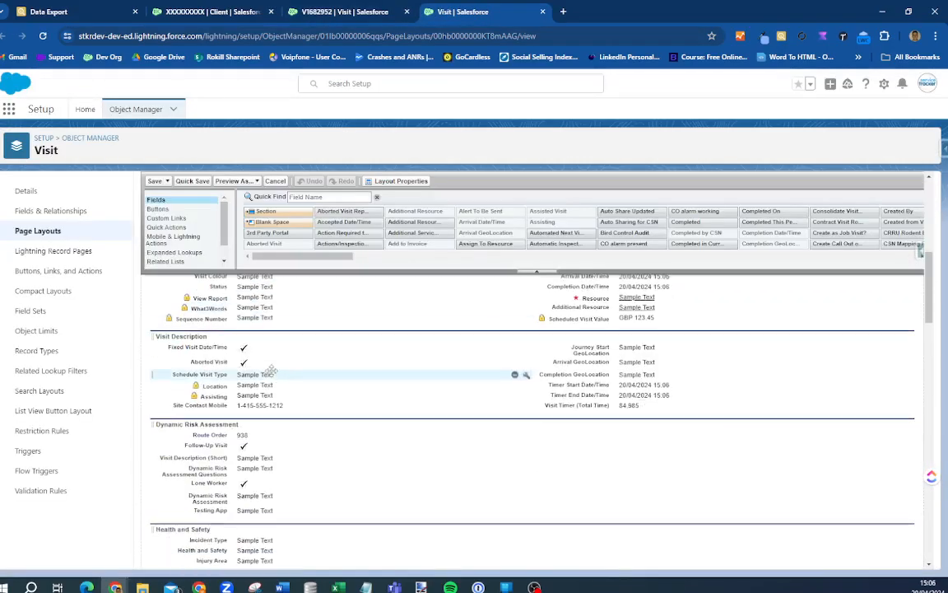
{"action": "scroll", "coordinate": [313, 395], "scroll_direction": "up", "scroll_amount": 1}
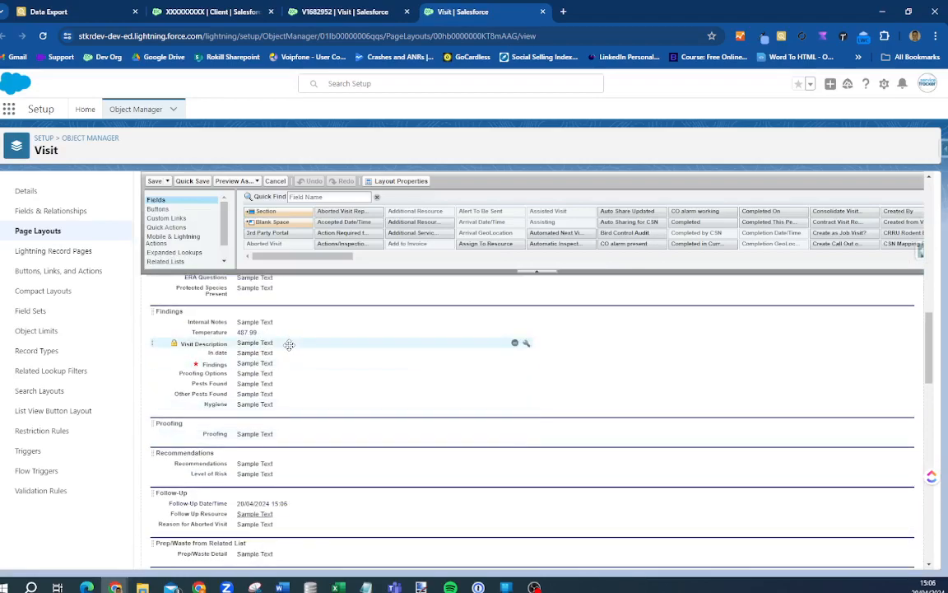
{"action": "double_click", "coordinate": [296, 333]}
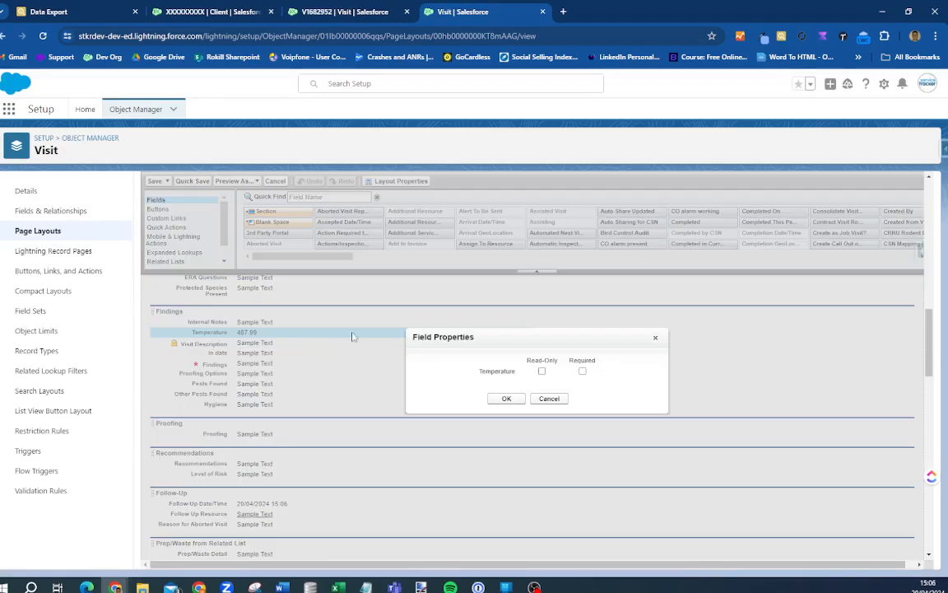
{"action": "left_click", "coordinate": [583, 371]}
{"action": "left_click", "coordinate": [506, 398]}
{"action": "left_click", "coordinate": [191, 181]}
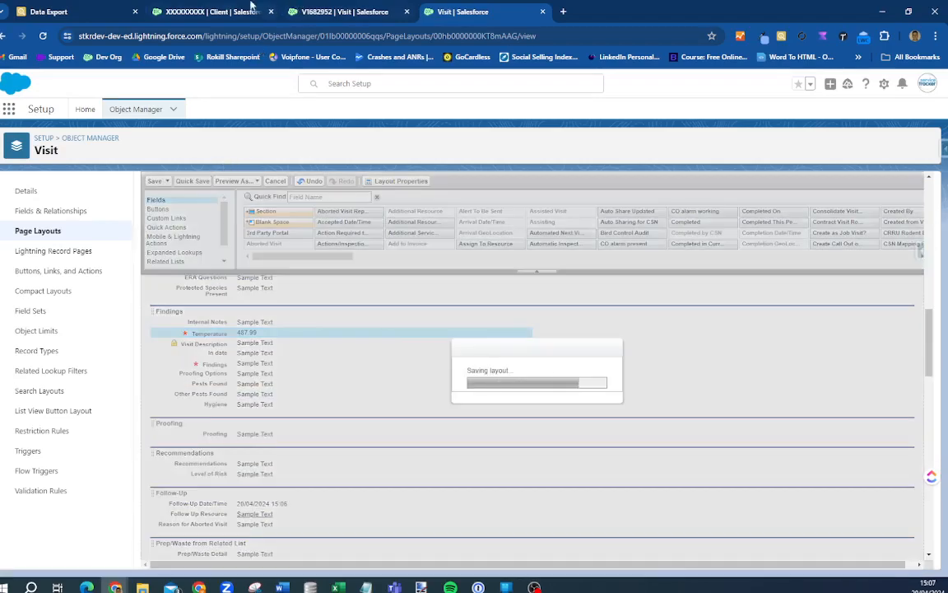
Reload the visit record and clear the Temperature value in the Findings section to test the required setting
{"action": "left_click", "coordinate": [339, 12]}
{"action": "left_click", "coordinate": [41, 38]}
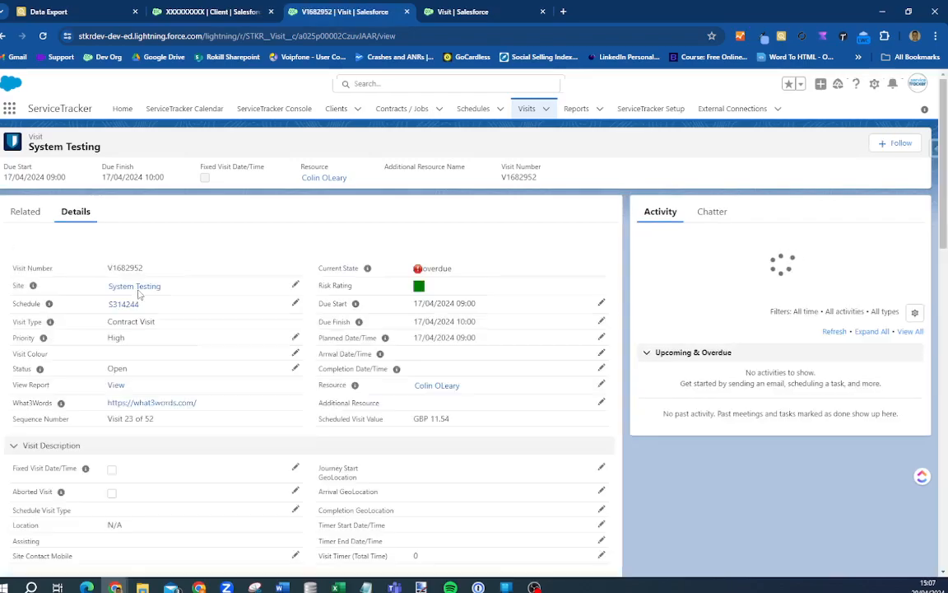
{"action": "scroll", "coordinate": [145, 353], "scroll_direction": "down", "scroll_amount": 15}
{"action": "scroll", "coordinate": [146, 356], "scroll_direction": "down", "scroll_amount": 5}
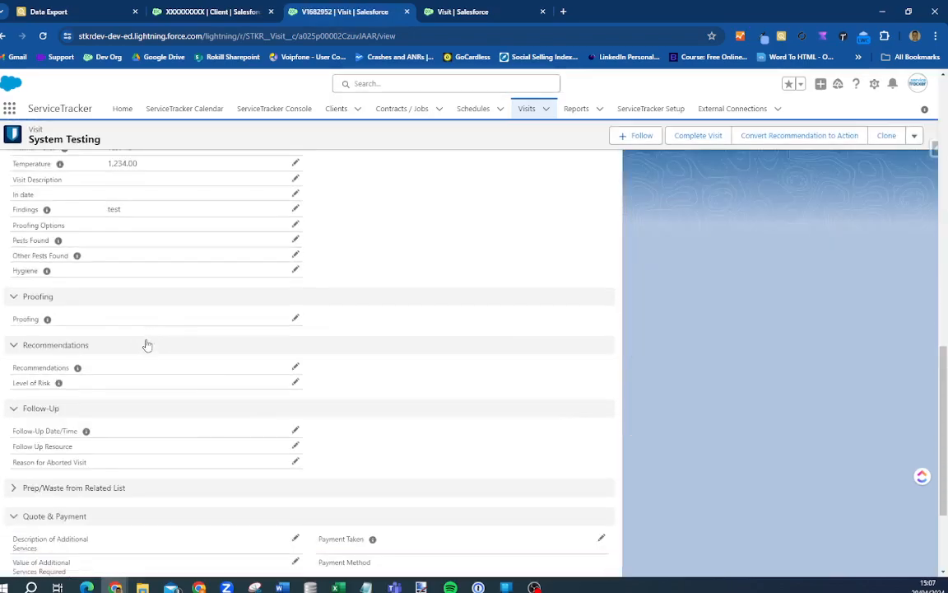
{"action": "scroll", "coordinate": [176, 315], "scroll_direction": "up", "scroll_amount": 3}
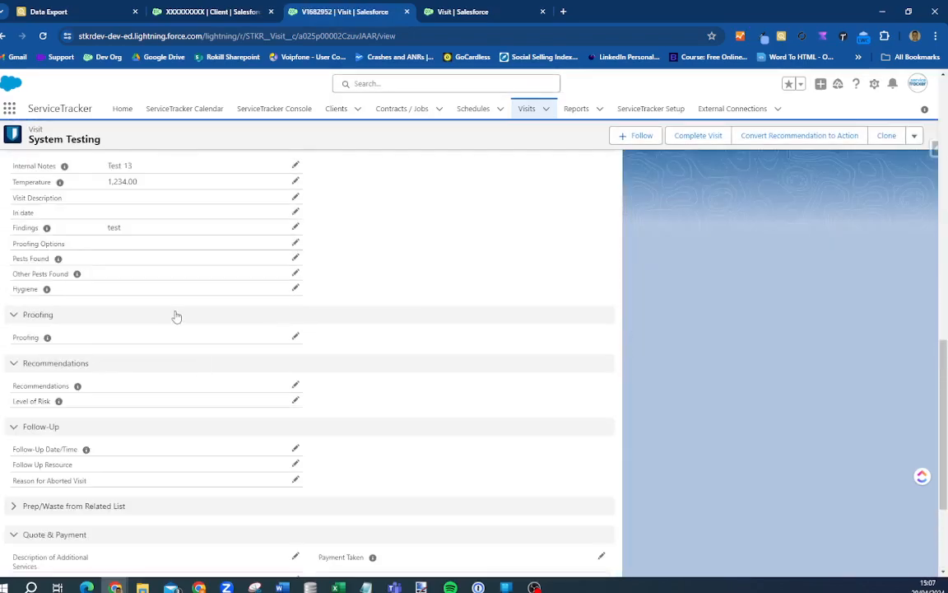
{"action": "double_click", "coordinate": [189, 240]}
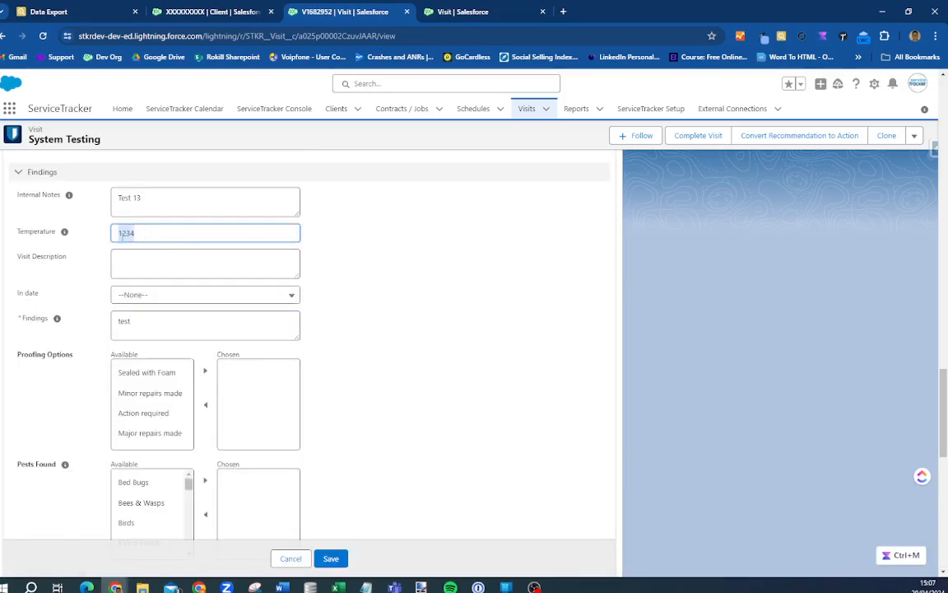
{"action": "type", "text": "12"}
{"action": "key", "text": "BackSpace"}
{"action": "key", "text": "BackSpace"}
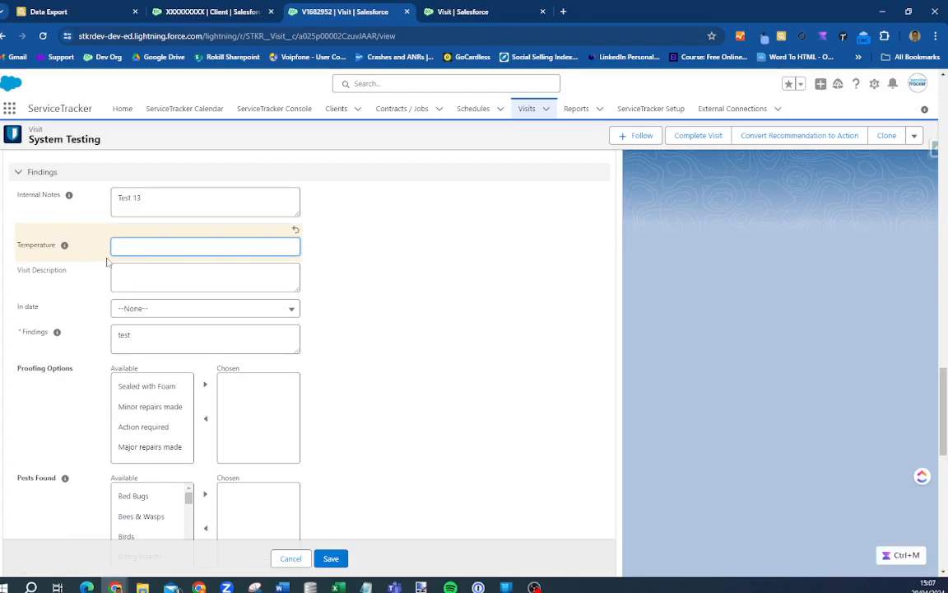
Return to the Scheduled Visit Layout editor and check the required marker on the Temperature field in Findings
{"action": "left_click", "coordinate": [462, 12]}
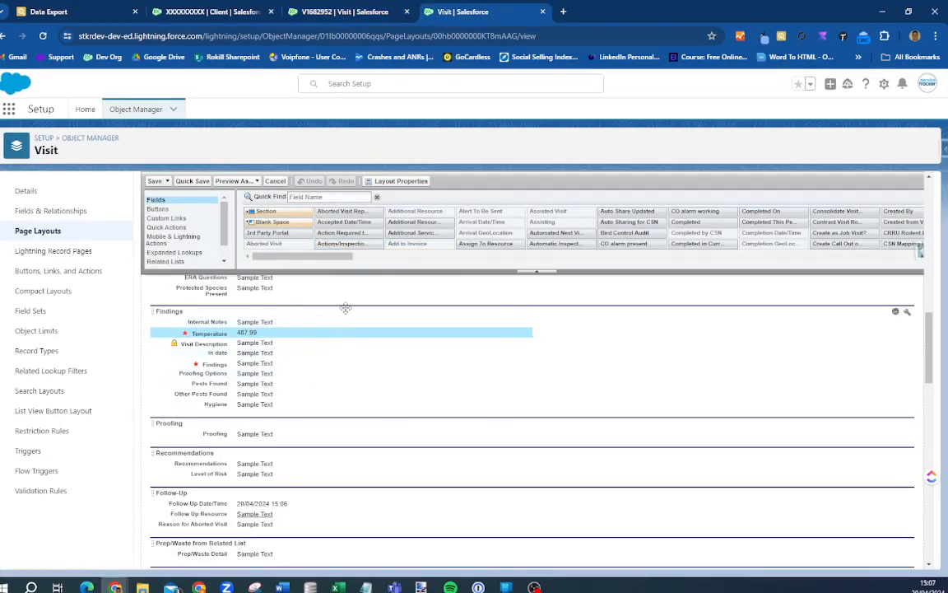
{"action": "scroll", "coordinate": [343, 309], "scroll_direction": "up", "scroll_amount": 5}
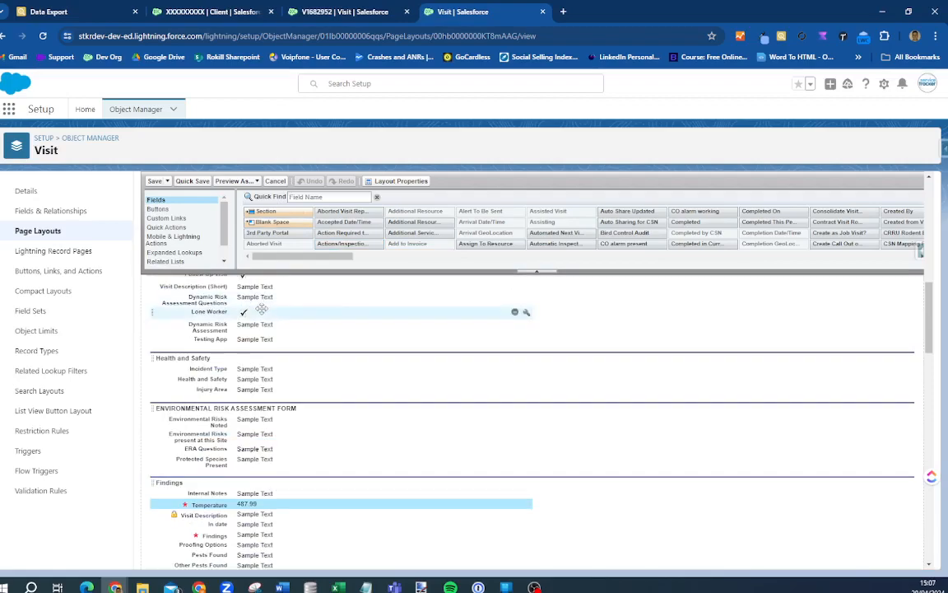
{"action": "scroll", "coordinate": [247, 313], "scroll_direction": "up", "scroll_amount": 2}
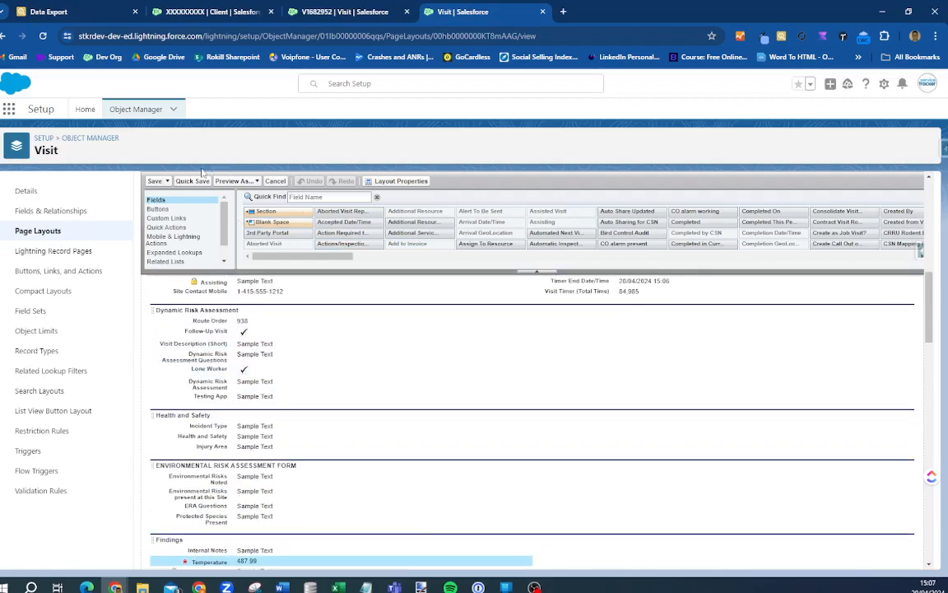
{"action": "scroll", "coordinate": [206, 451], "scroll_direction": "down", "scroll_amount": 4}
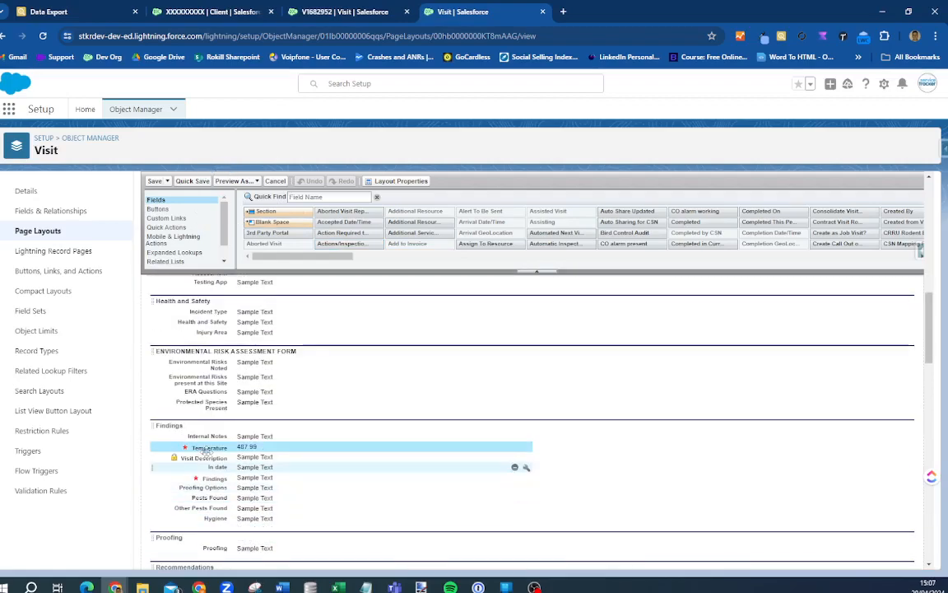